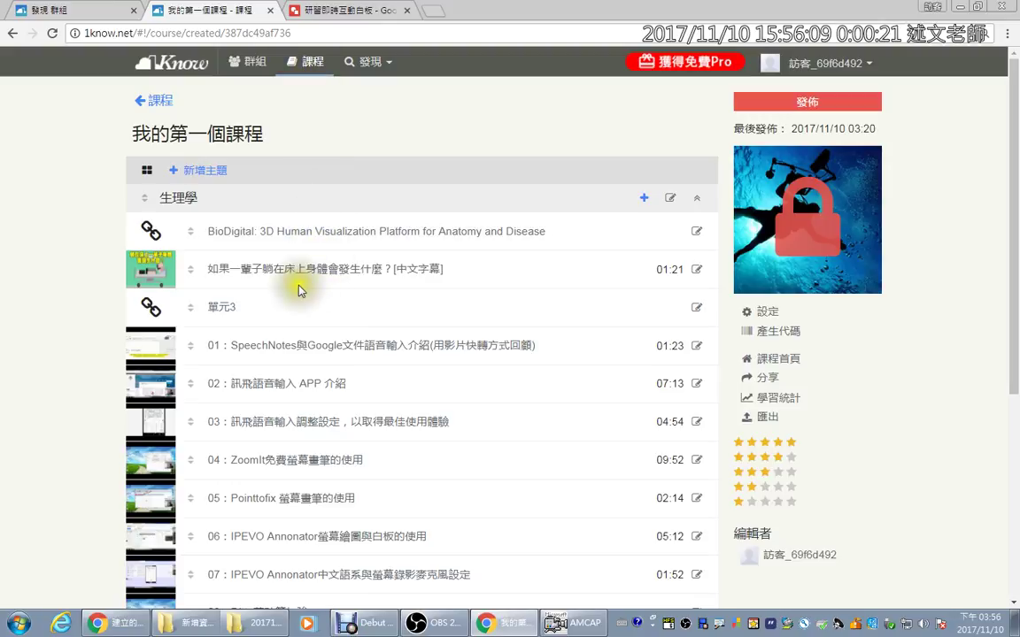
# Step: Open the groups page, view the joined 羅東聖母護校 group, and return to the group list
pyautogui.click(244, 69)
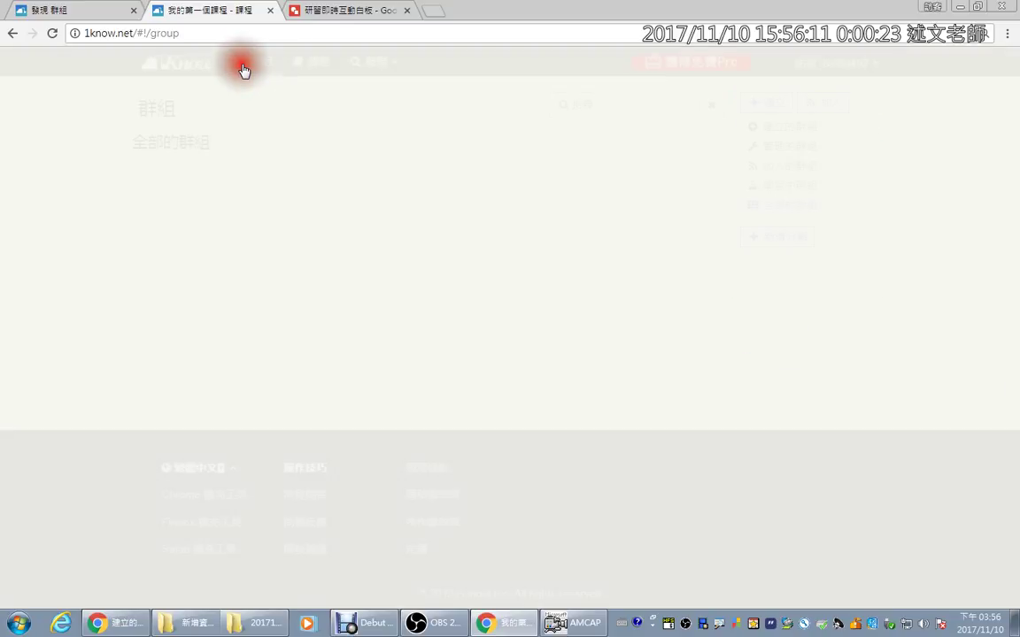
pyautogui.hotkey('ctrl', '+')
pyautogui.hotkey('ctrl', '+')
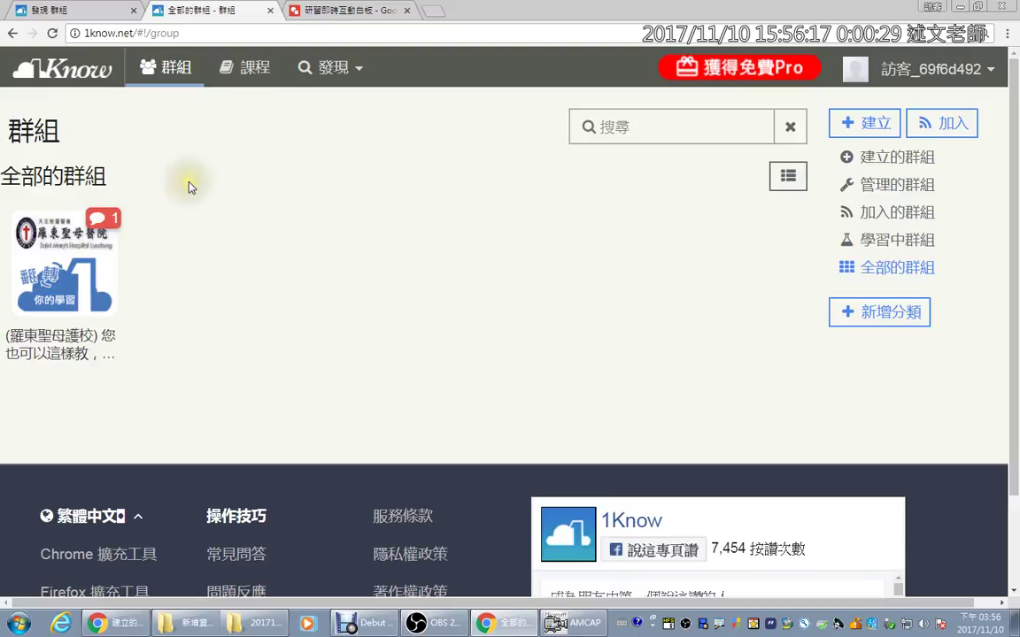
pyautogui.hotkey('ctrl', '-')
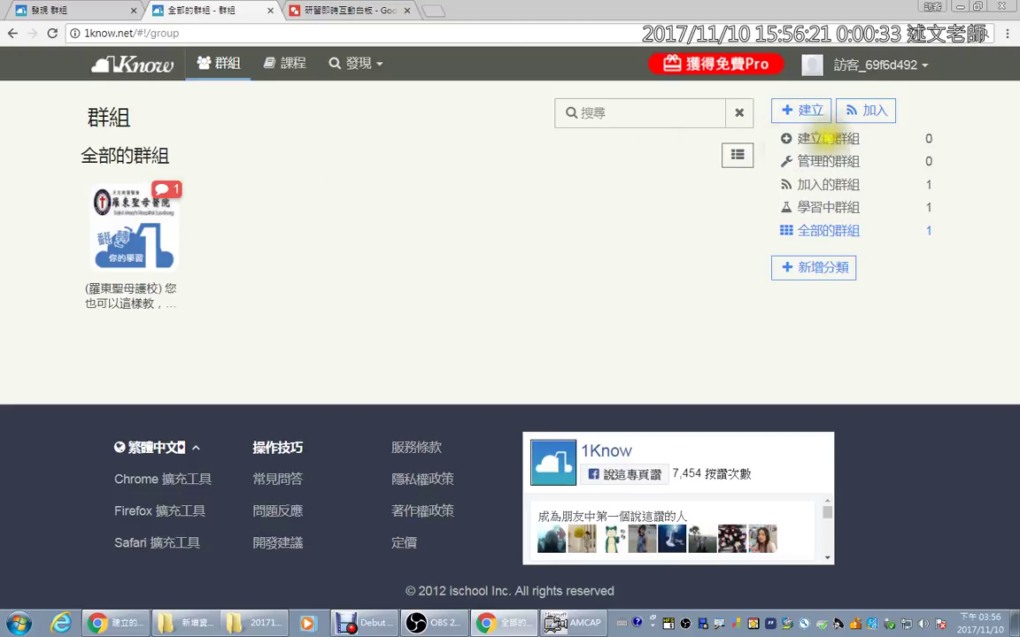
pyautogui.moveTo(834, 88)
pyautogui.mouseDown()
pyautogui.moveTo(805, 95)
pyautogui.moveTo(792, 122)
pyautogui.moveTo(759, 136)
pyautogui.mouseUp()
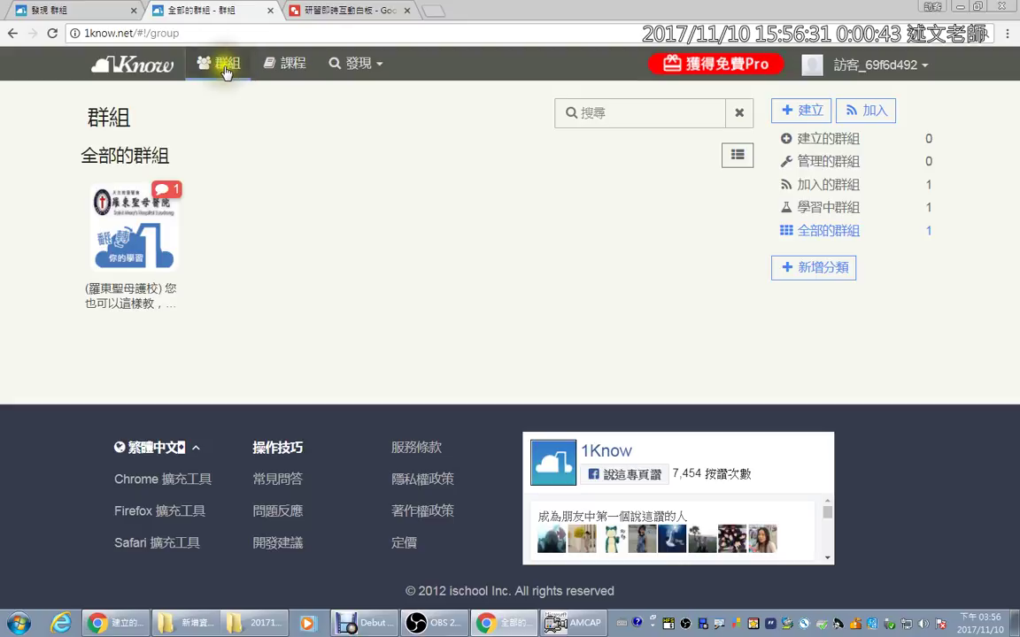
pyautogui.click(146, 246)
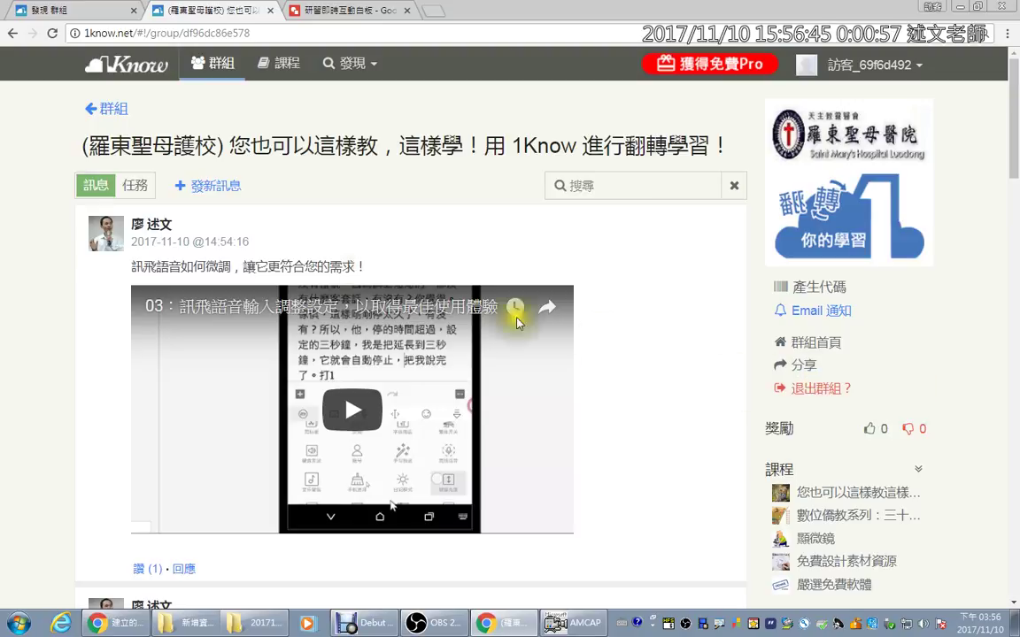
pyautogui.click(12, 32)
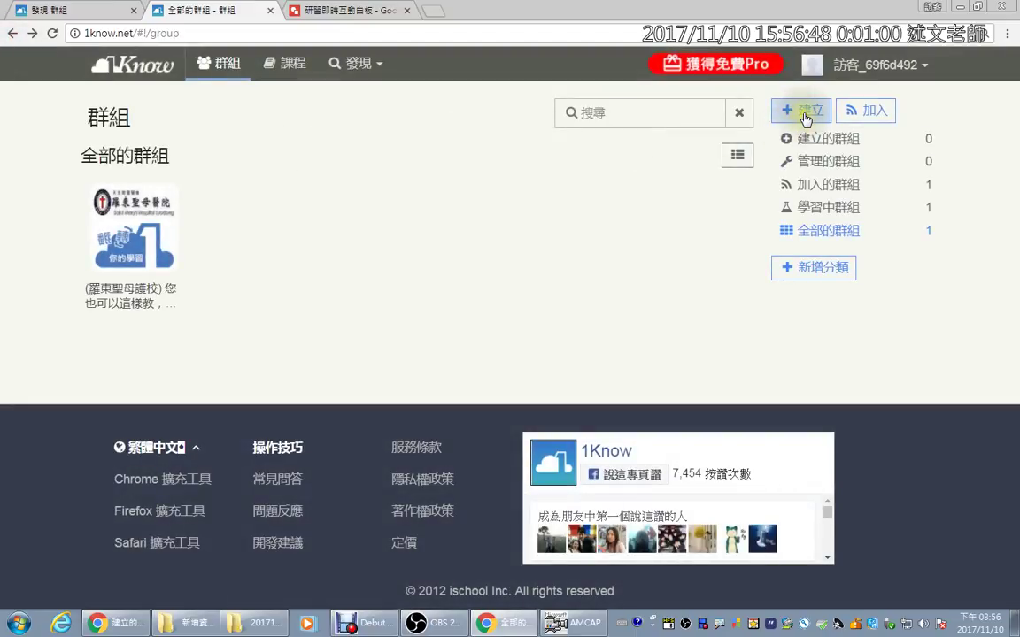
# Step: Create a new group named 我的第一個群組
pyautogui.click(805, 116)
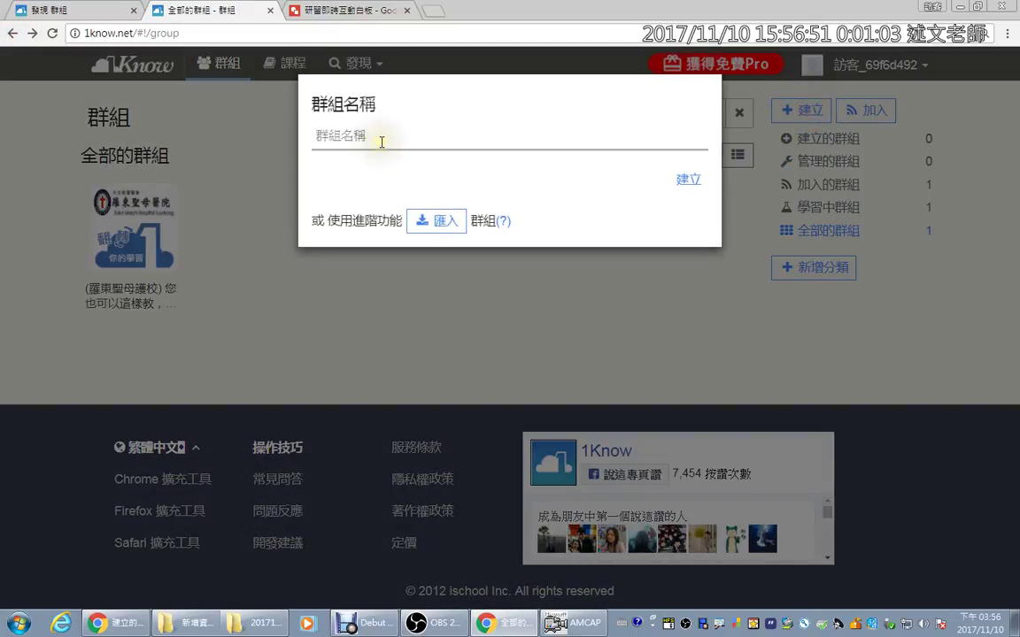
pyautogui.write('我的第一個群組')
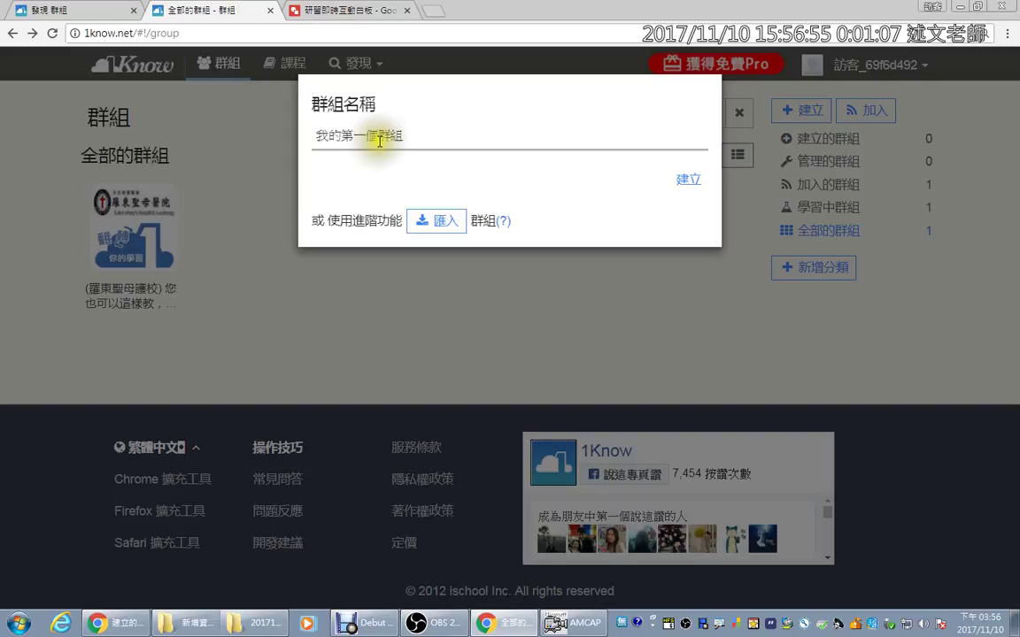
pyautogui.click(687, 181)
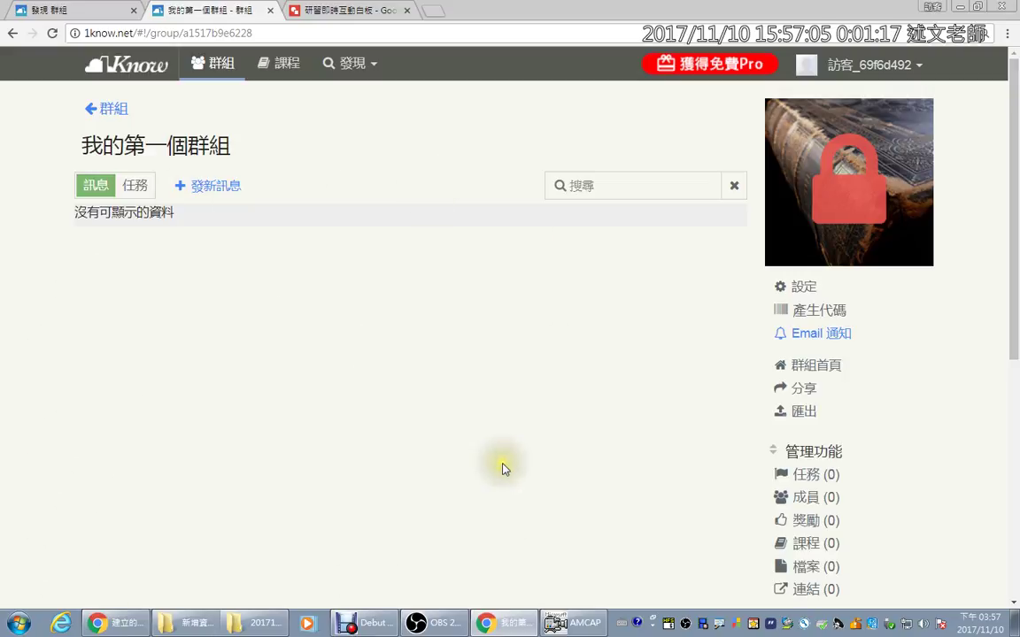
pyautogui.scroll(-3, 961, 360)
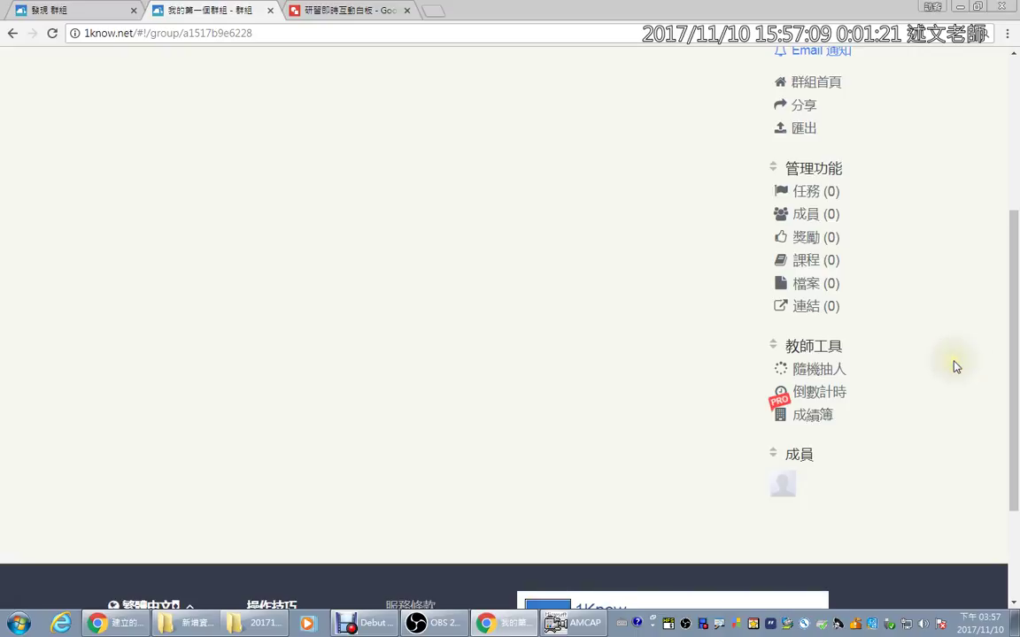
pyautogui.scroll(3, 954, 367)
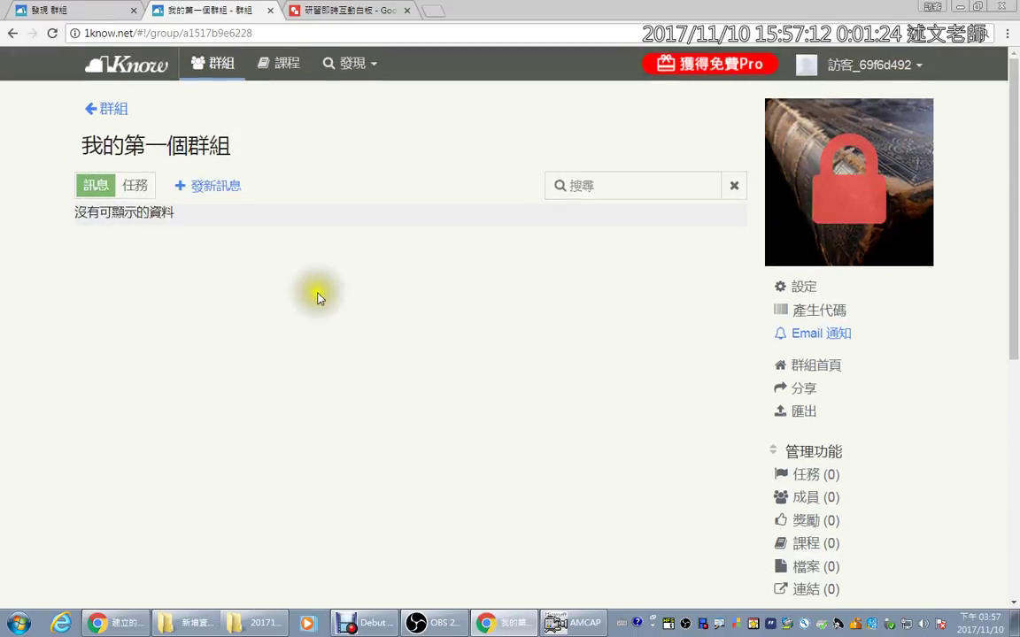
# Step: Start a new task in the group and name it 第一週：生理學
pyautogui.click(134, 187)
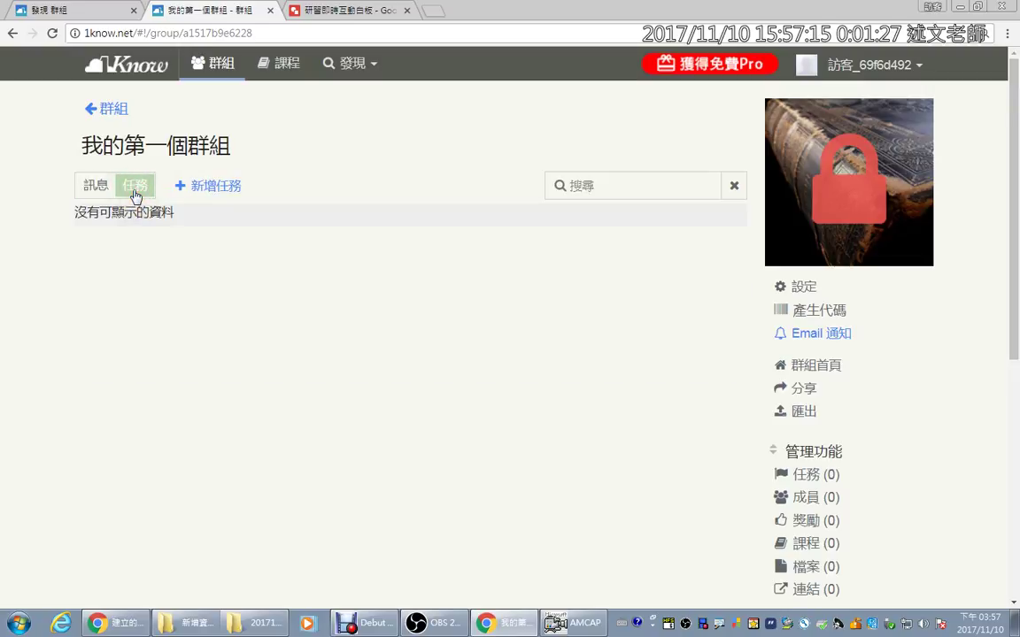
pyautogui.click(201, 186)
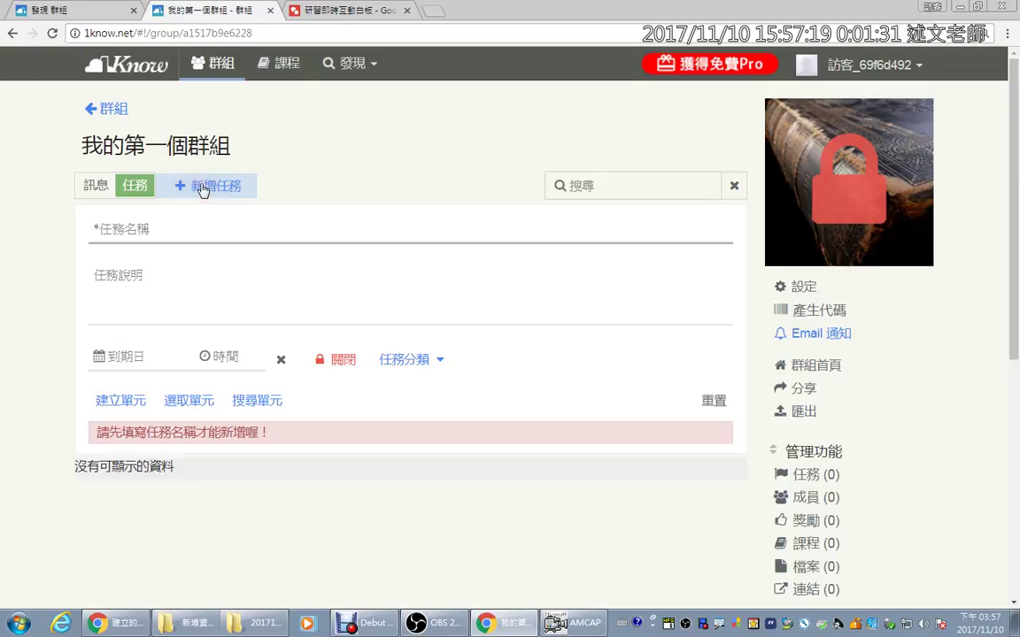
pyautogui.write('第一N')
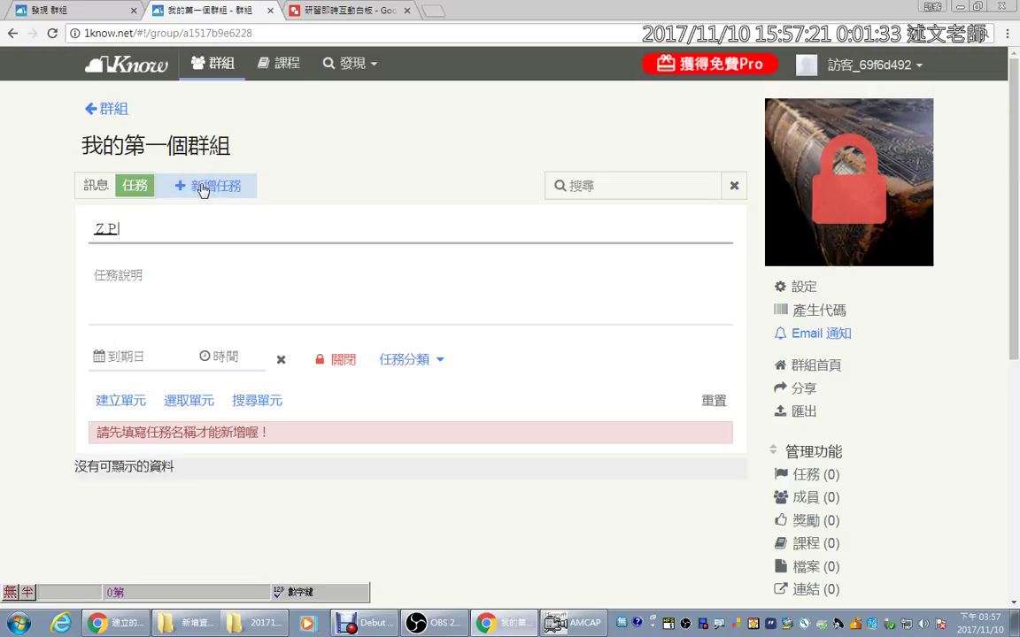
pyautogui.write('週')
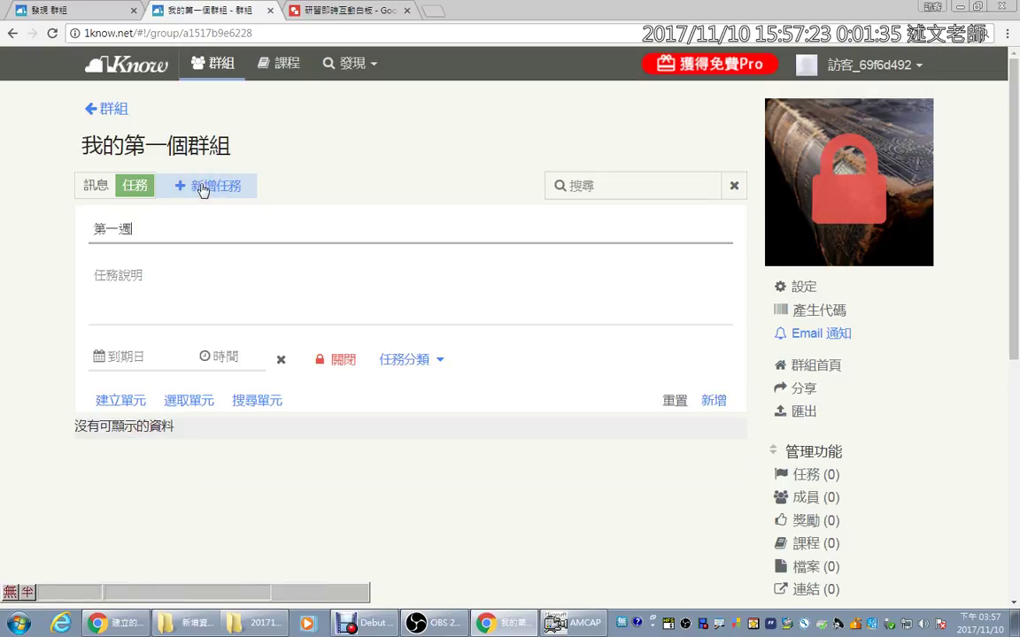
pyautogui.write('：生理學')
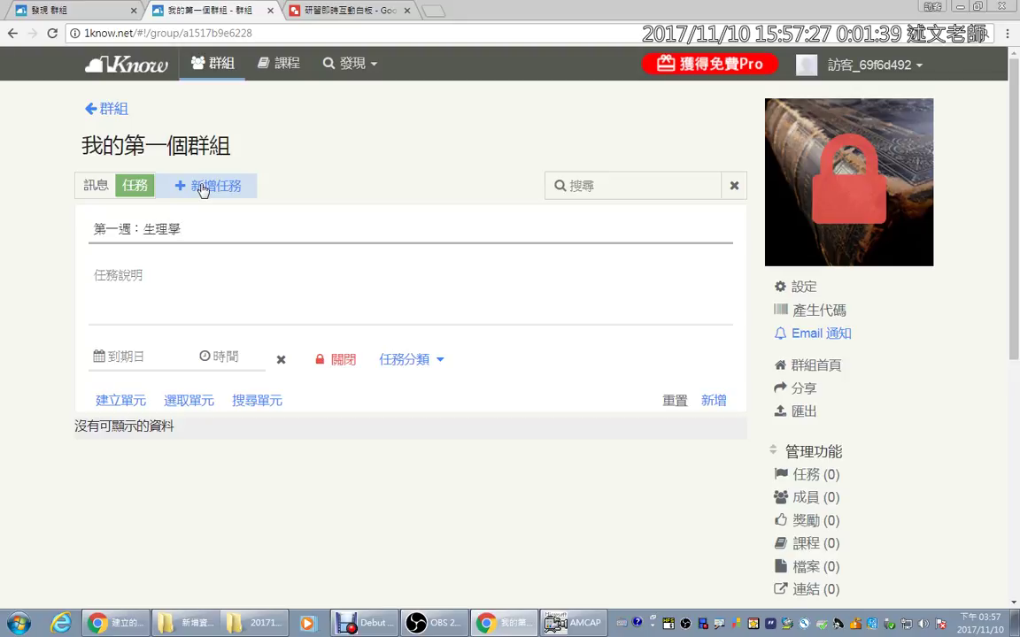
# Step: Add the BioDigital and 如果一輩子躺在床上身體會發生什麼 units from 我的第一個課程 to the task by reference (引用)
pyautogui.click(188, 400)
pyautogui.click(222, 264)
pyautogui.click(272, 225)
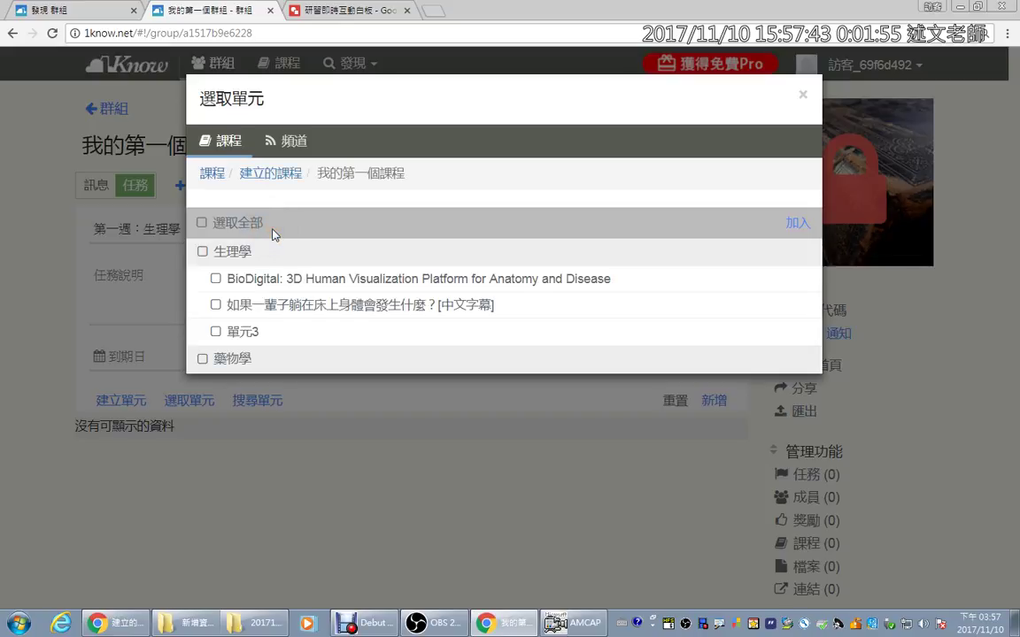
pyautogui.click(221, 278)
pyautogui.click(219, 304)
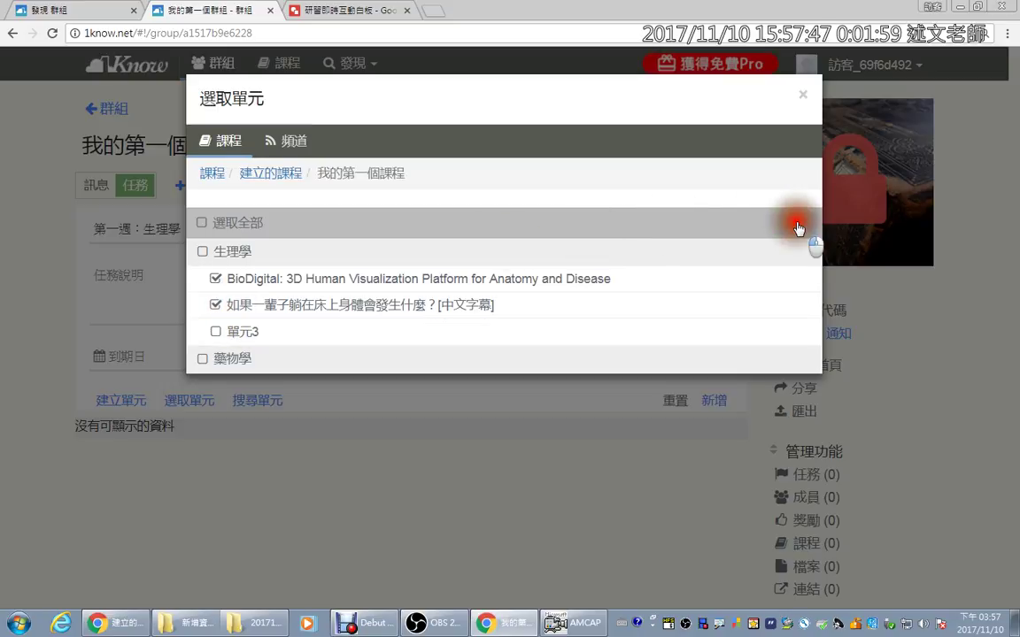
pyautogui.click(799, 229)
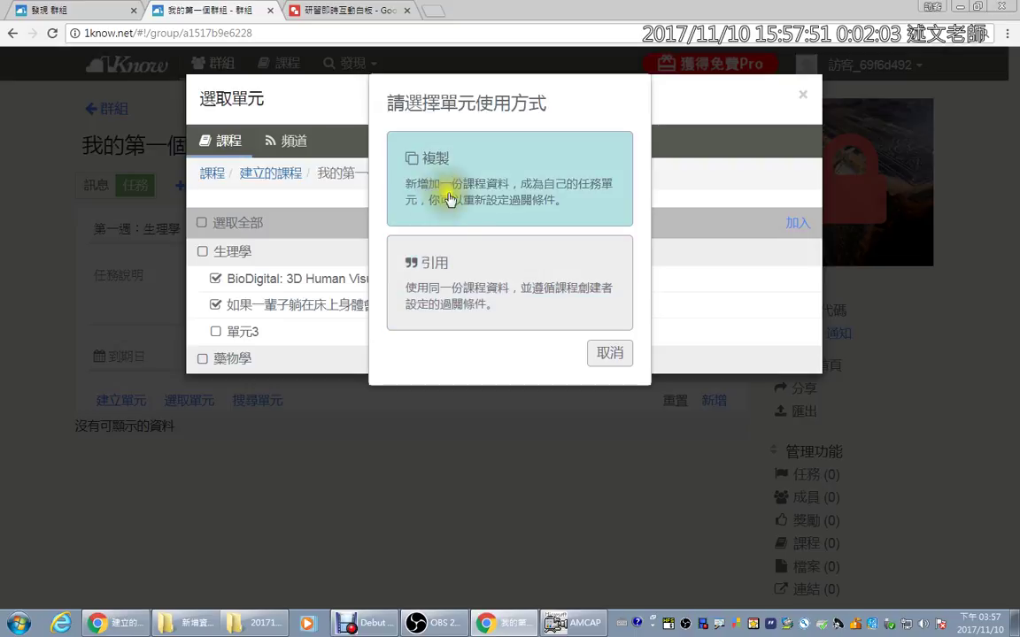
pyautogui.click(448, 282)
pyautogui.click(466, 287)
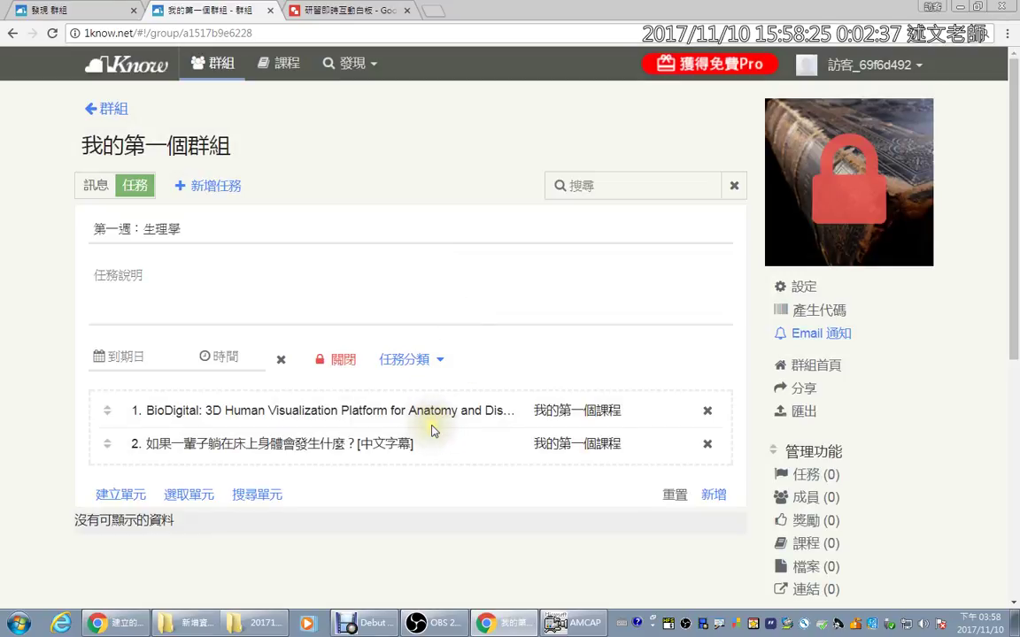
# Step: Add only 單元3 from 我的第一個課程 to the task as a copy (複製)
pyautogui.click(190, 496)
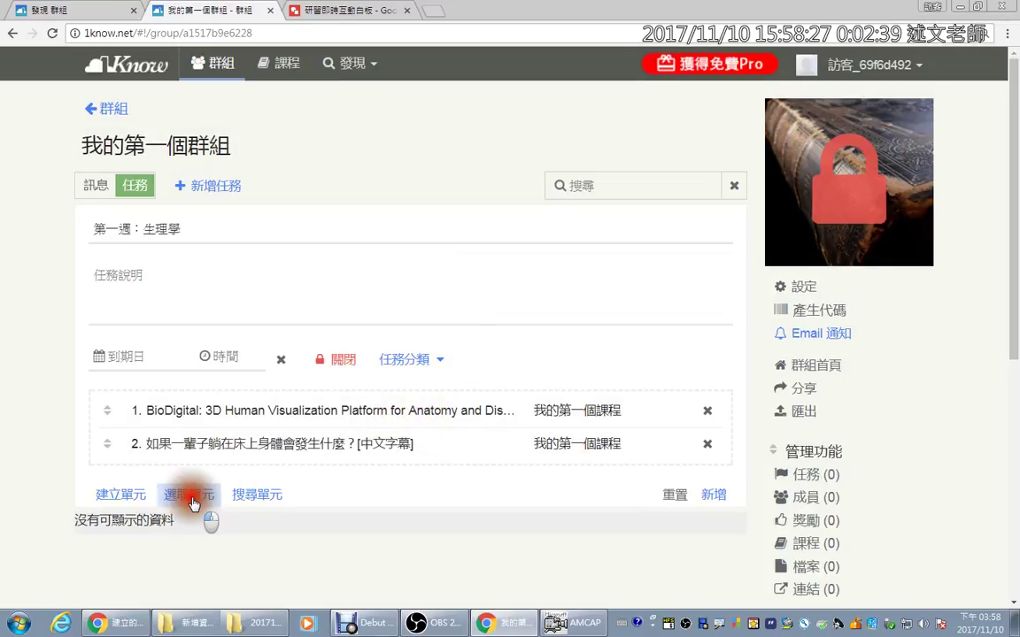
pyautogui.click(216, 304)
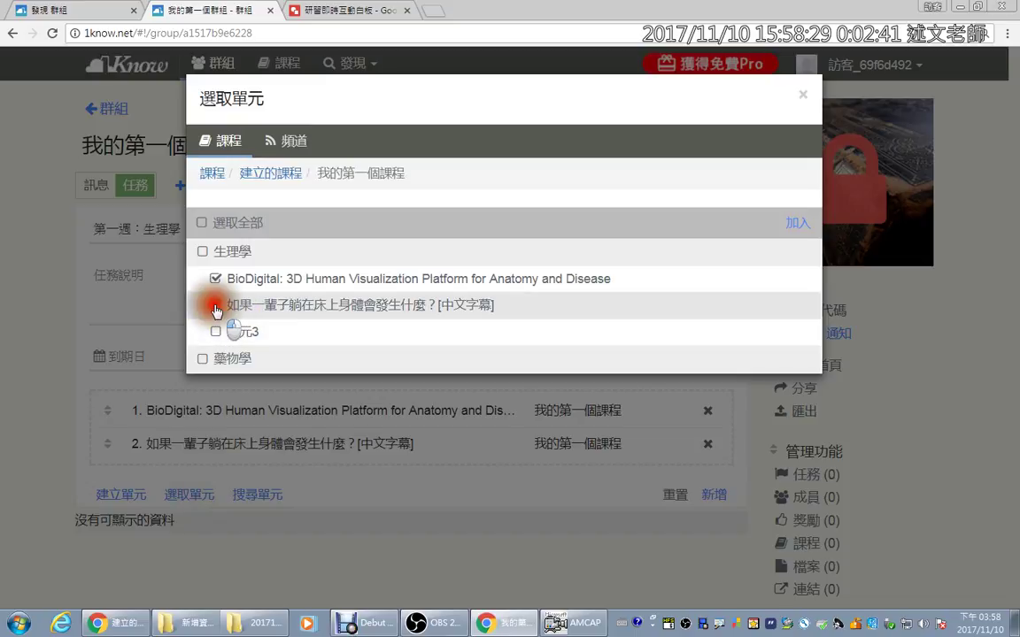
pyautogui.click(215, 282)
pyautogui.click(231, 334)
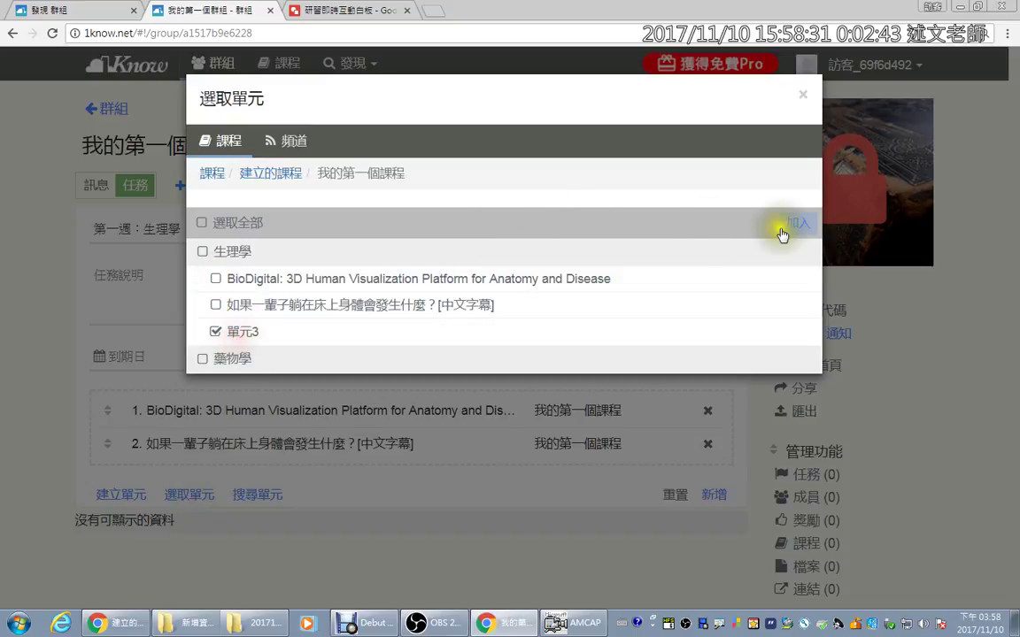
pyautogui.click(790, 227)
pyautogui.click(479, 192)
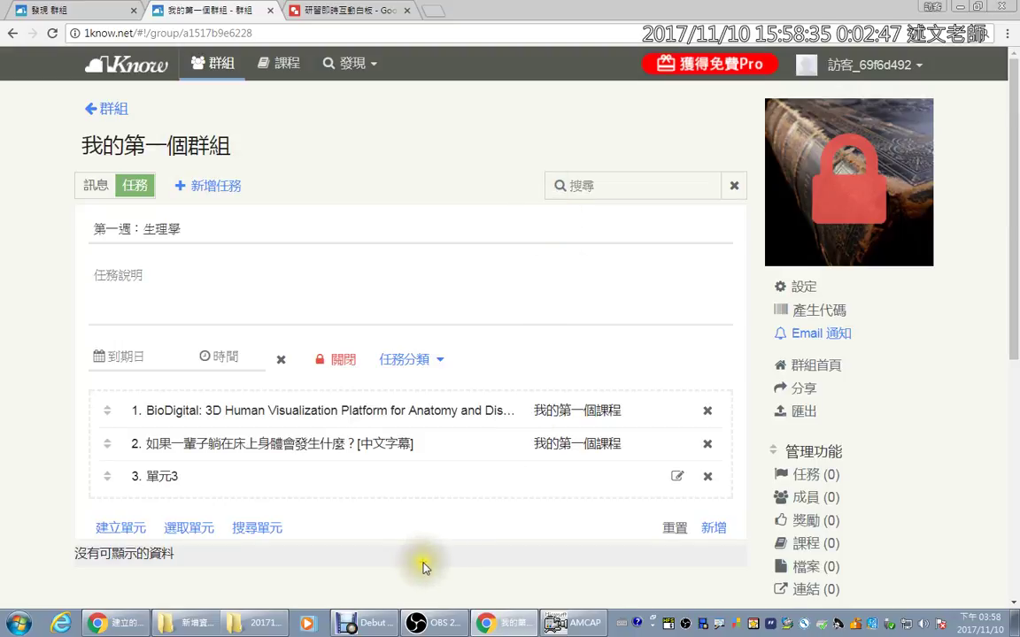
pyautogui.moveTo(649, 393); pyautogui.dragTo(735, 491)
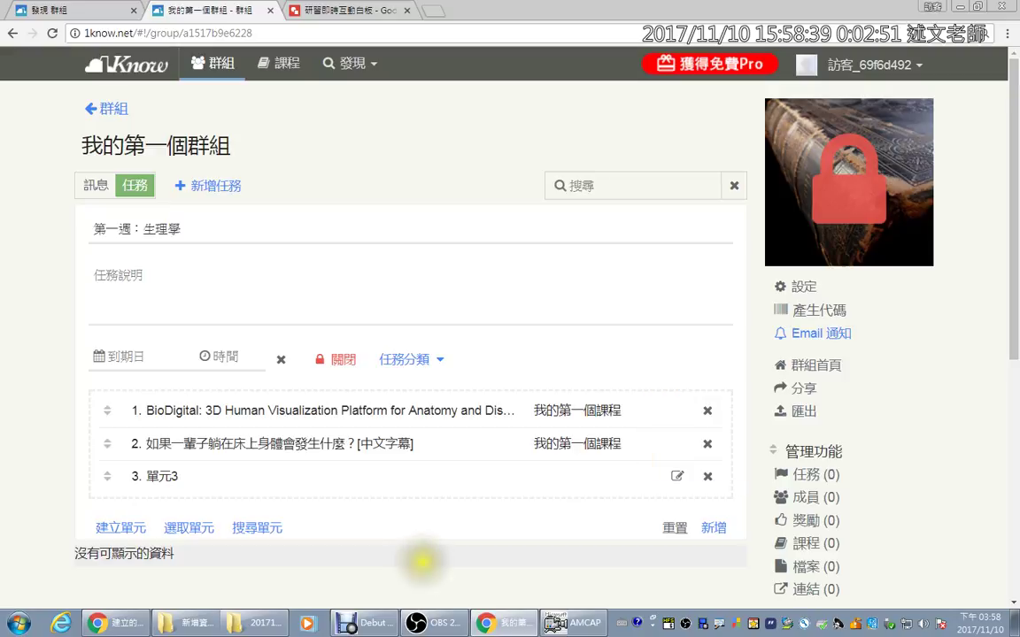
# Step: Set the required viewing time of 單元3 to 2 minutes and save the unit
pyautogui.click(675, 476)
pyautogui.scroll(-1, 380, 301)
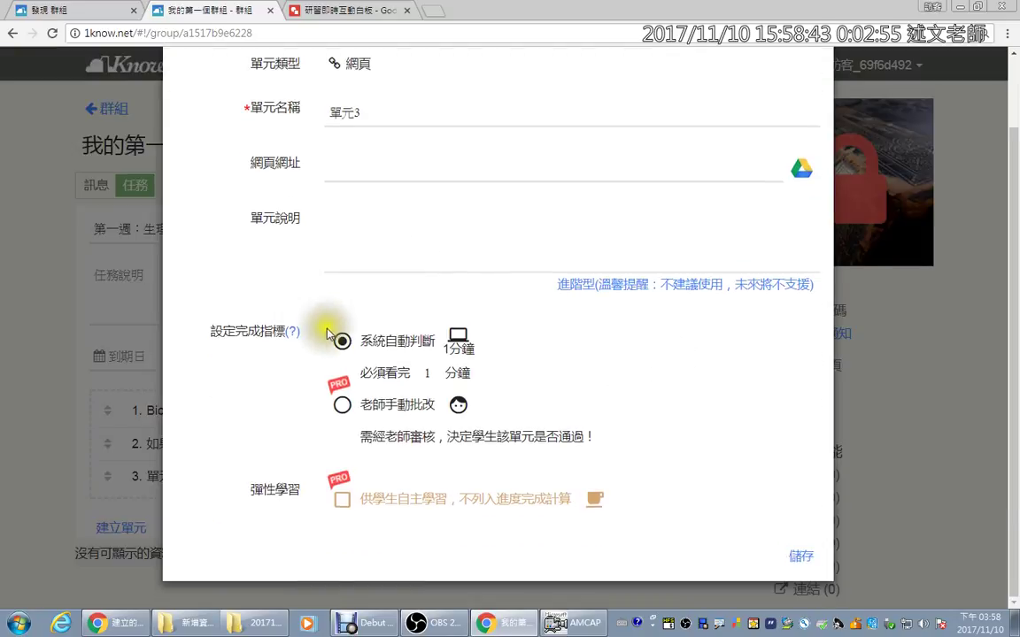
pyautogui.click(432, 371)
pyautogui.press('BackSpace')
pyautogui.write('2')
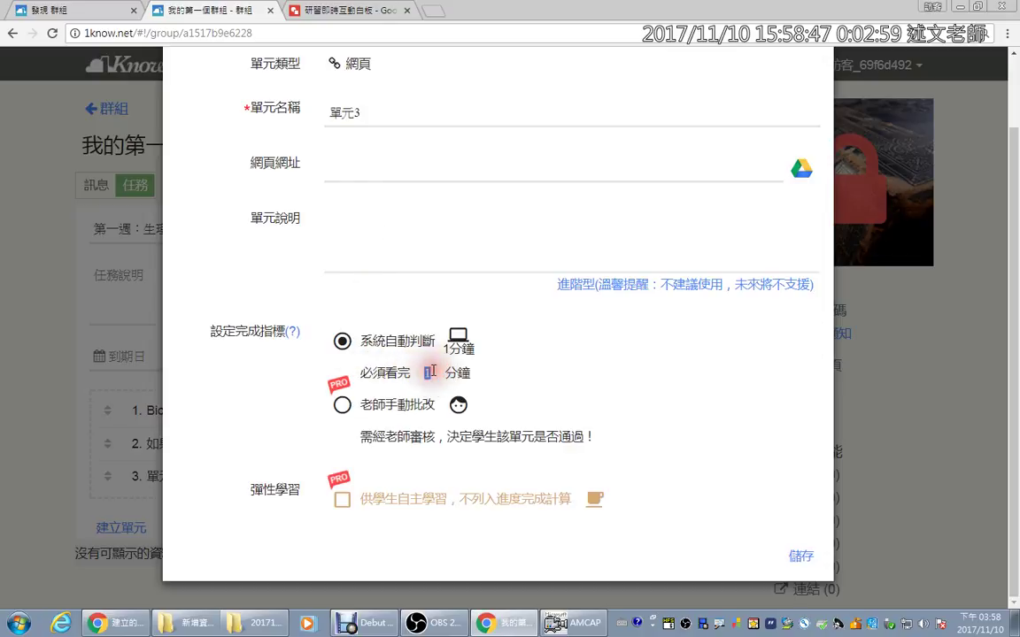
pyautogui.click(792, 557)
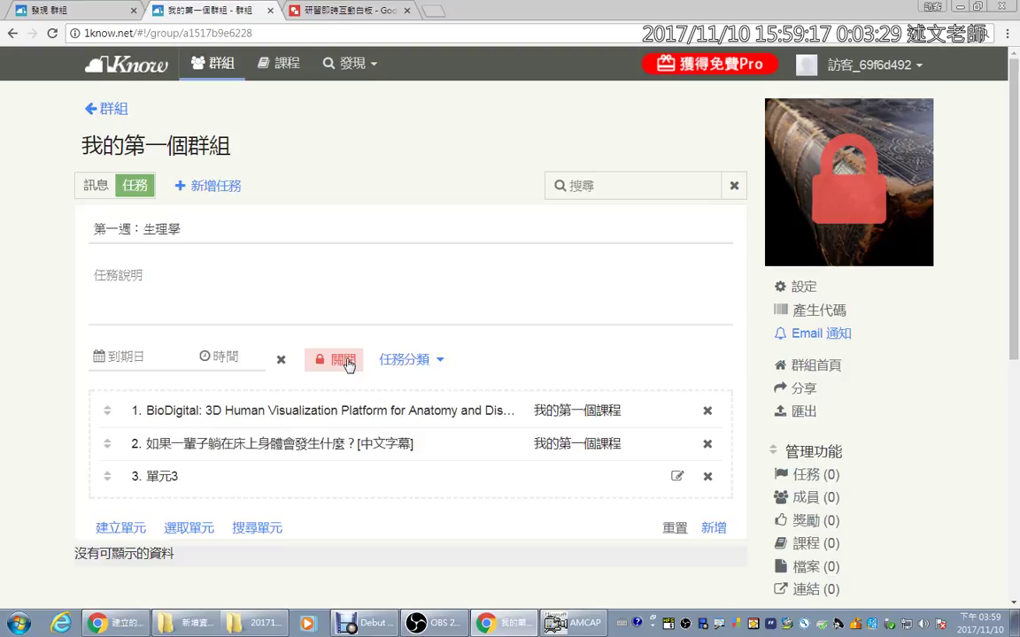
# Step: Set the task to 開放 and add it to the group, expanding its unit list for review
pyautogui.scroll(-2, 350, 365)
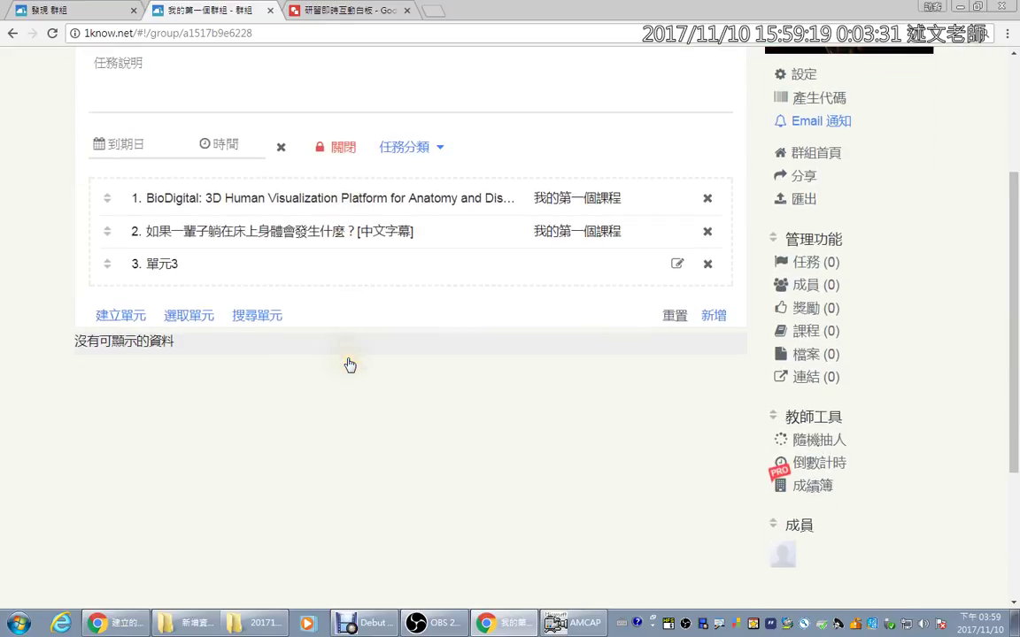
pyautogui.click(341, 149)
pyautogui.click(342, 154)
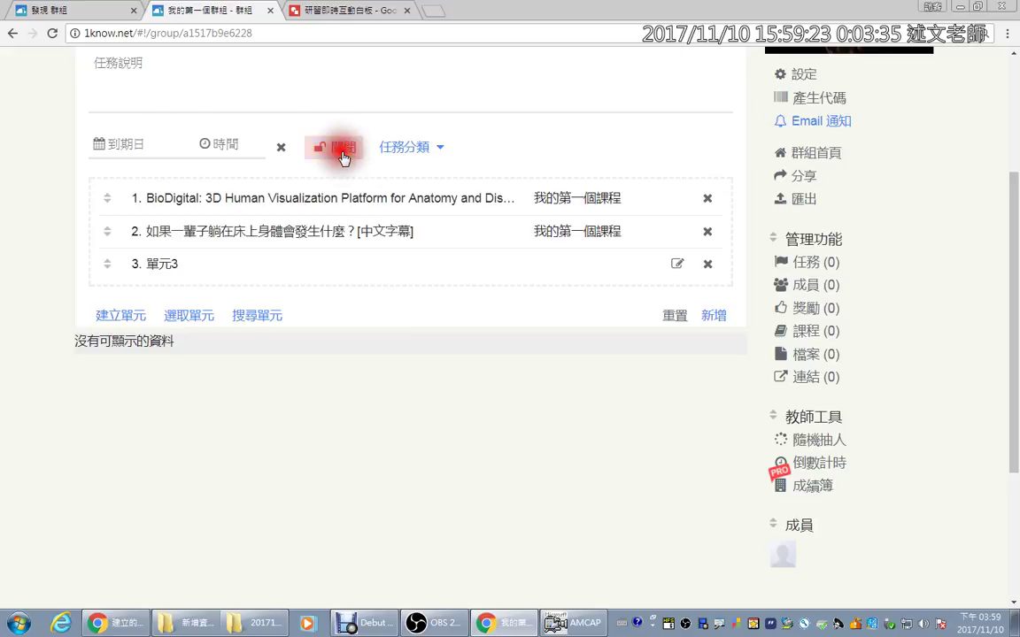
pyautogui.click(343, 156)
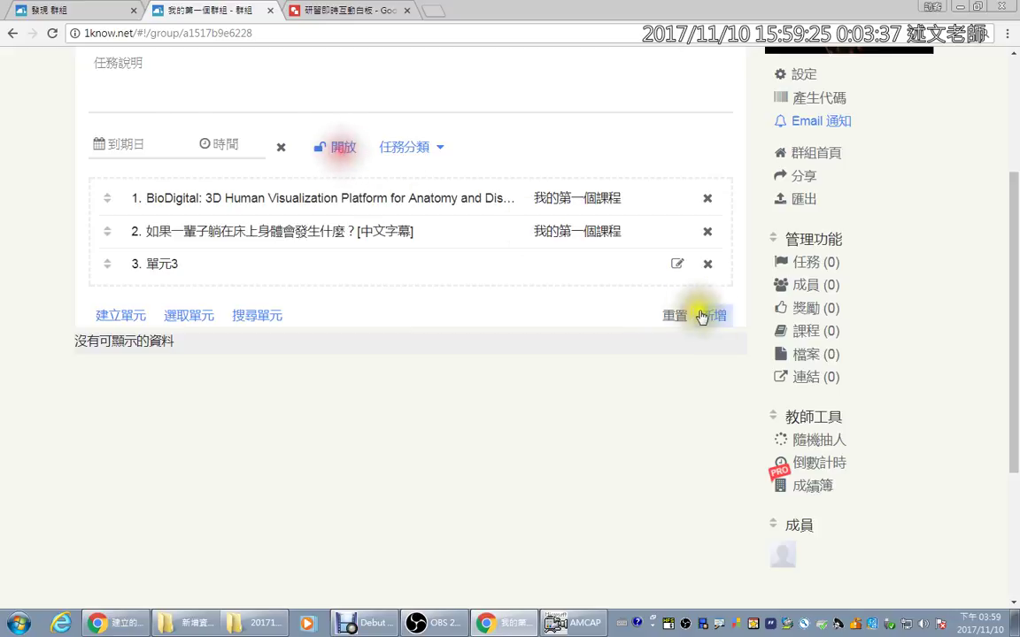
pyautogui.click(715, 317)
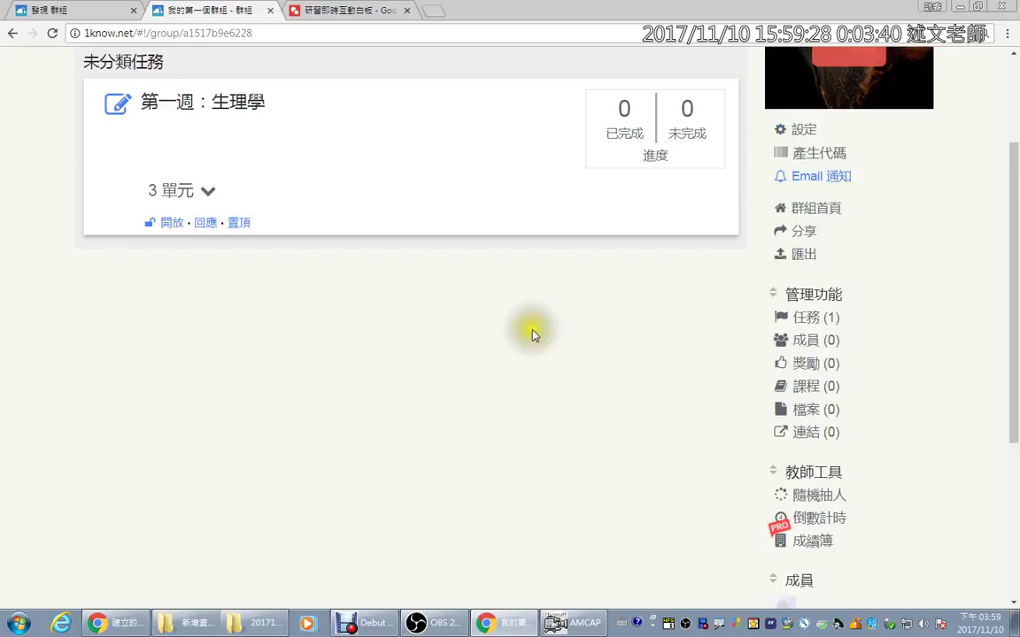
pyautogui.click(186, 191)
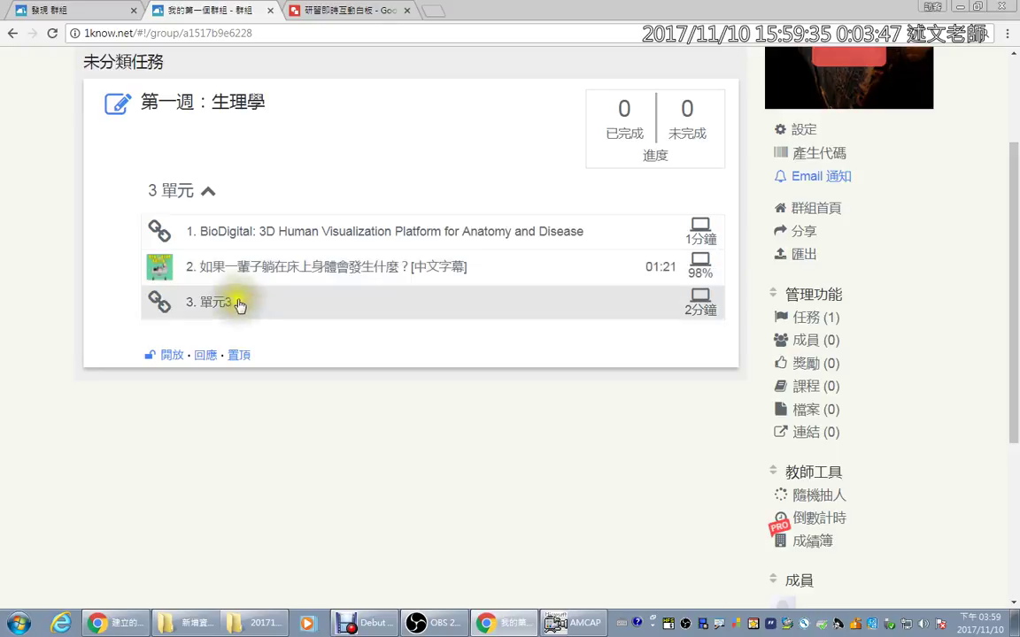
pyautogui.scroll(2, 239, 372)
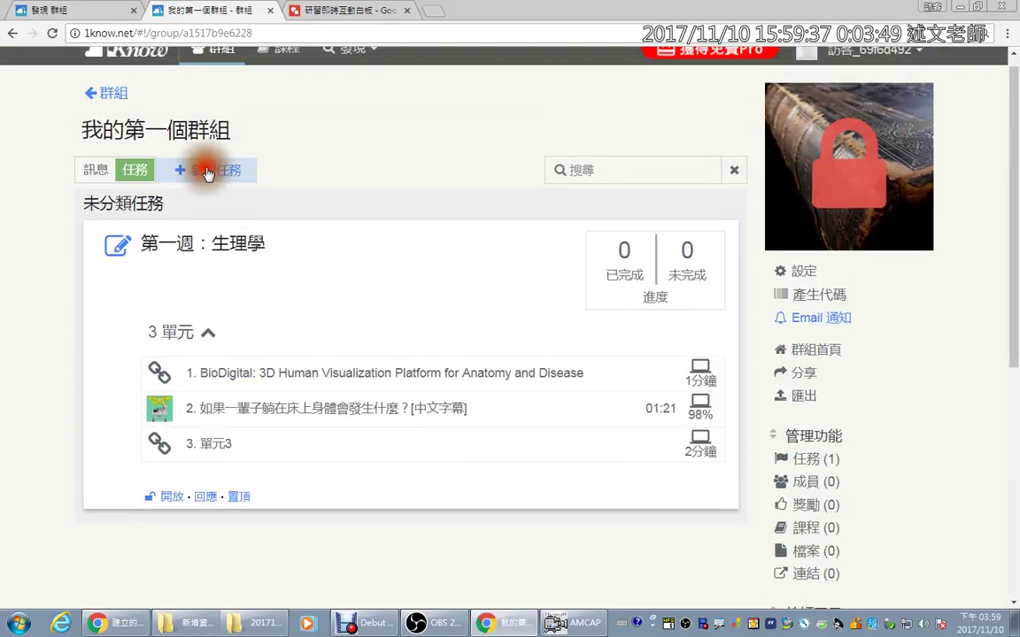
# Step: Start a new task in 我的第一個群組 with the name 第二週：
pyautogui.click(208, 172)
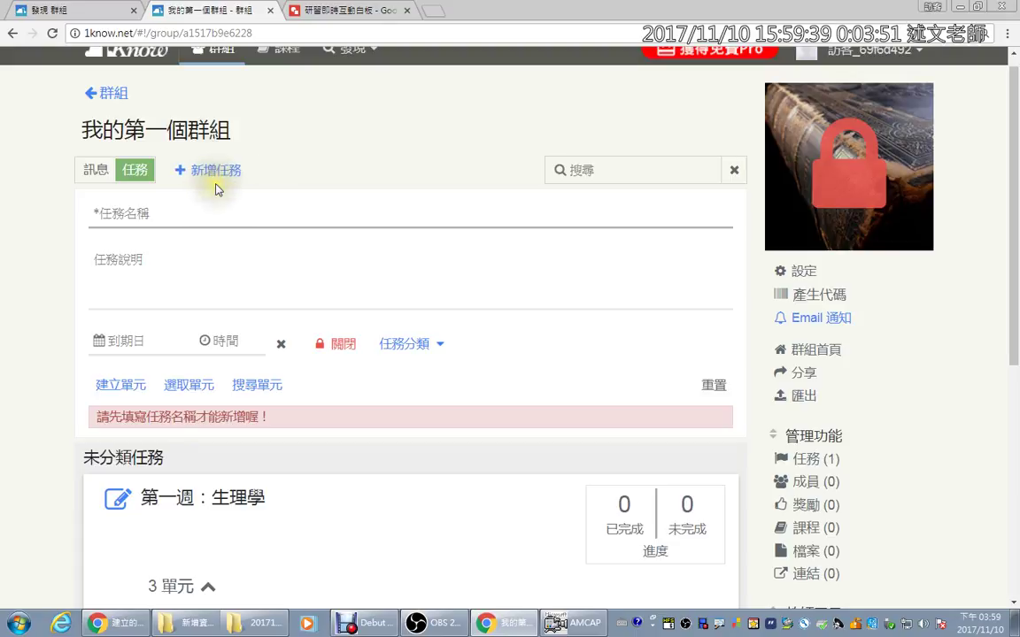
pyautogui.write('第二週：')
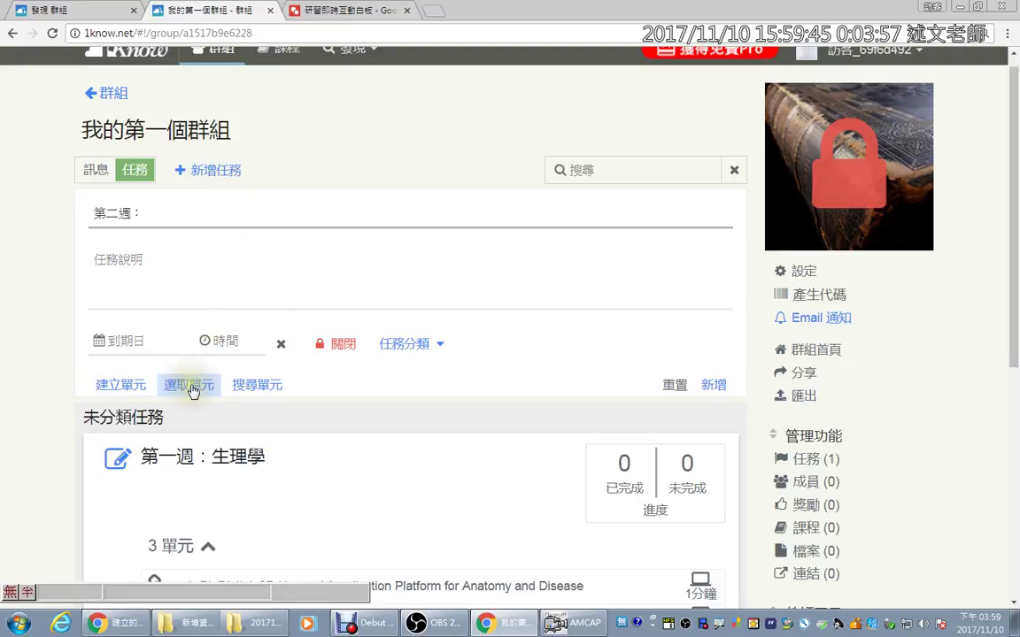
pyautogui.moveTo(200, 402)
pyautogui.mouseDown()
pyautogui.moveTo(246, 382)
pyautogui.moveTo(210, 407)
pyautogui.mouseUp()
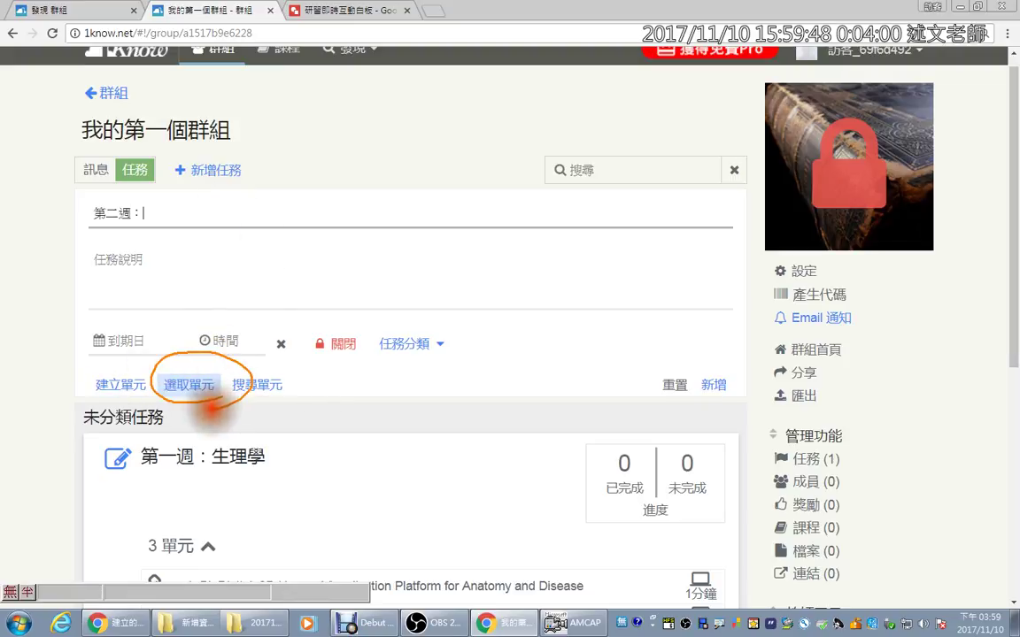
# Step: Add the units 台灣中文 vs 馬來西亞華語, 問答1 and 問答2 from the subscribed course 台灣中文 VS 馬來西亞華語 to the task
pyautogui.click(192, 386)
pyautogui.click(212, 331)
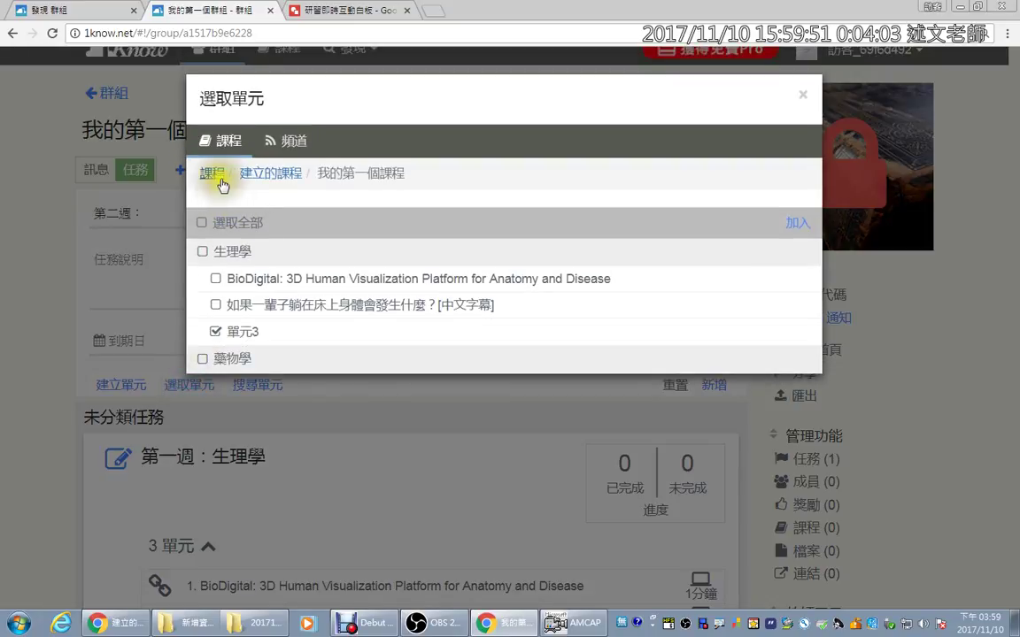
pyautogui.click(219, 177)
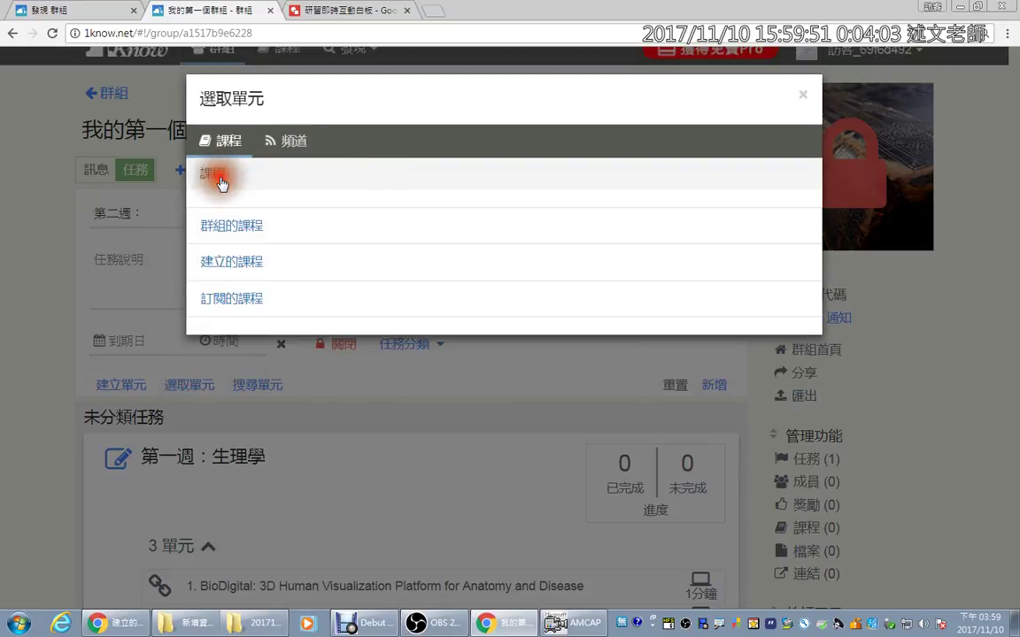
pyautogui.click(231, 301)
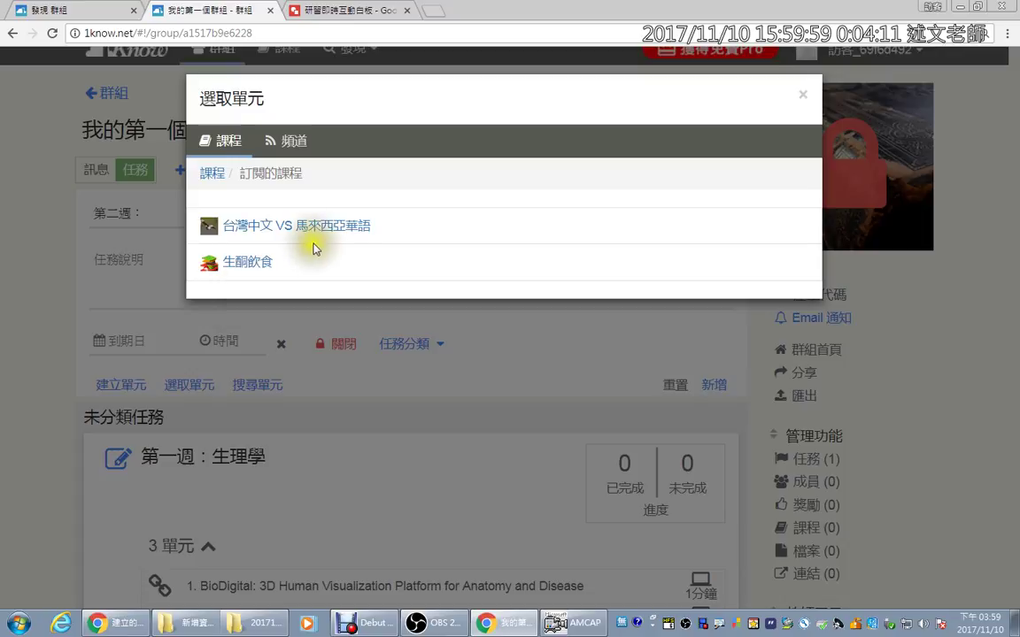
pyautogui.click(316, 230)
pyautogui.click(232, 279)
pyautogui.click(241, 306)
pyautogui.click(241, 332)
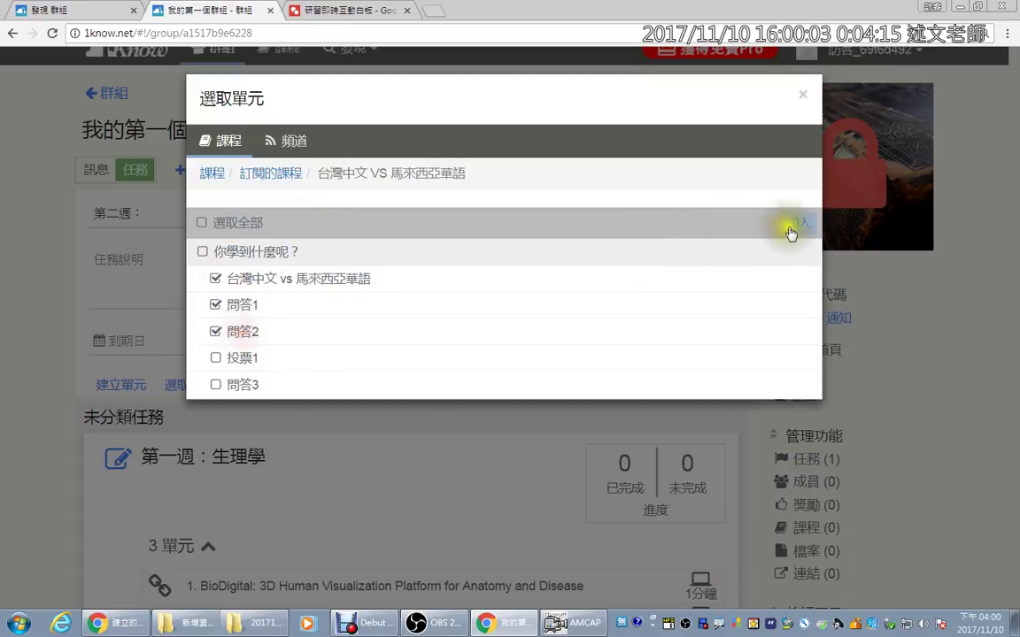
pyautogui.click(791, 225)
pyautogui.click(585, 301)
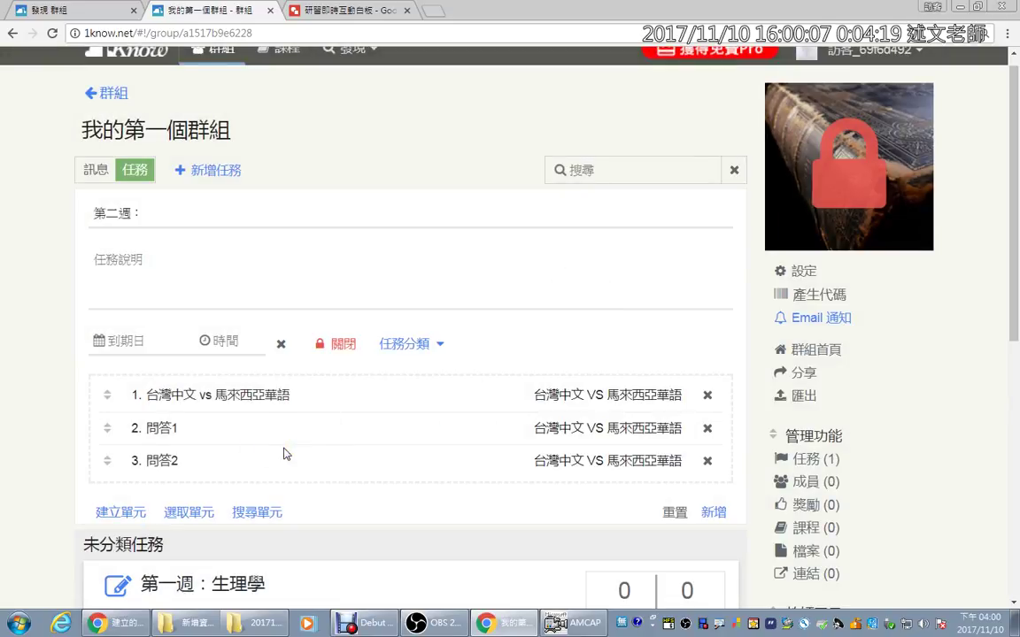
# Step: Search the public units for 生理學 and add [影片] 細胞的發現與細胞學說 to the task
pyautogui.scroll(-1, 283, 453)
pyautogui.scroll(-2, 286, 451)
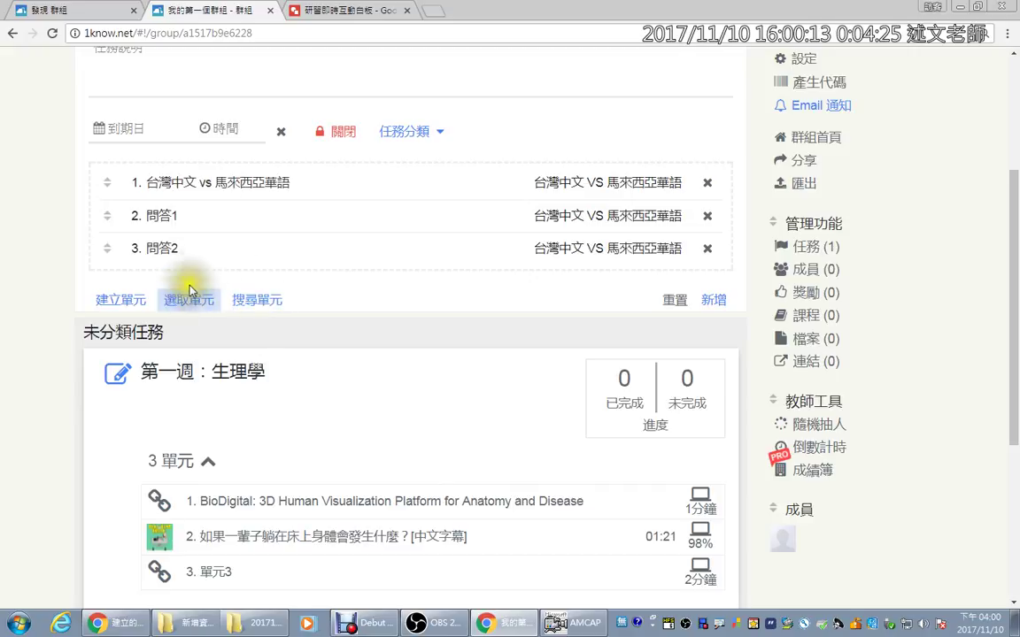
pyautogui.click(248, 300)
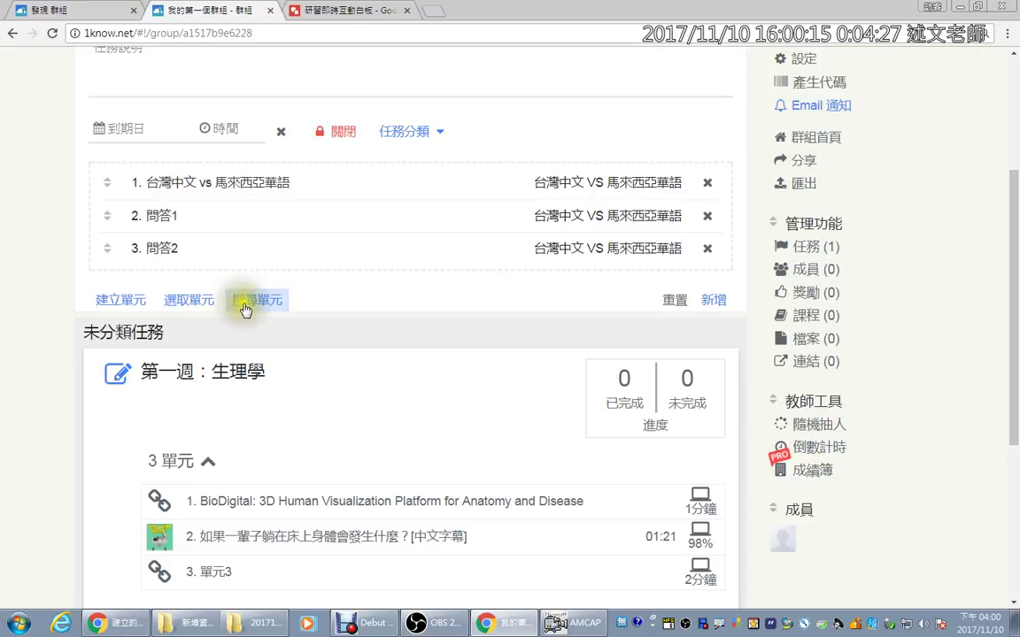
pyautogui.click(410, 94)
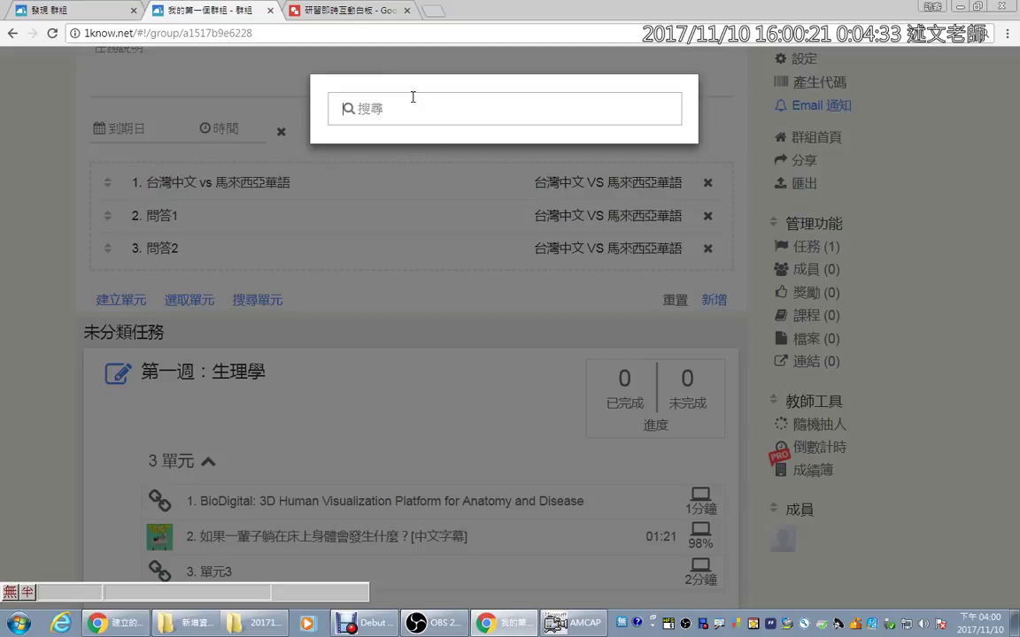
pyautogui.write('se')
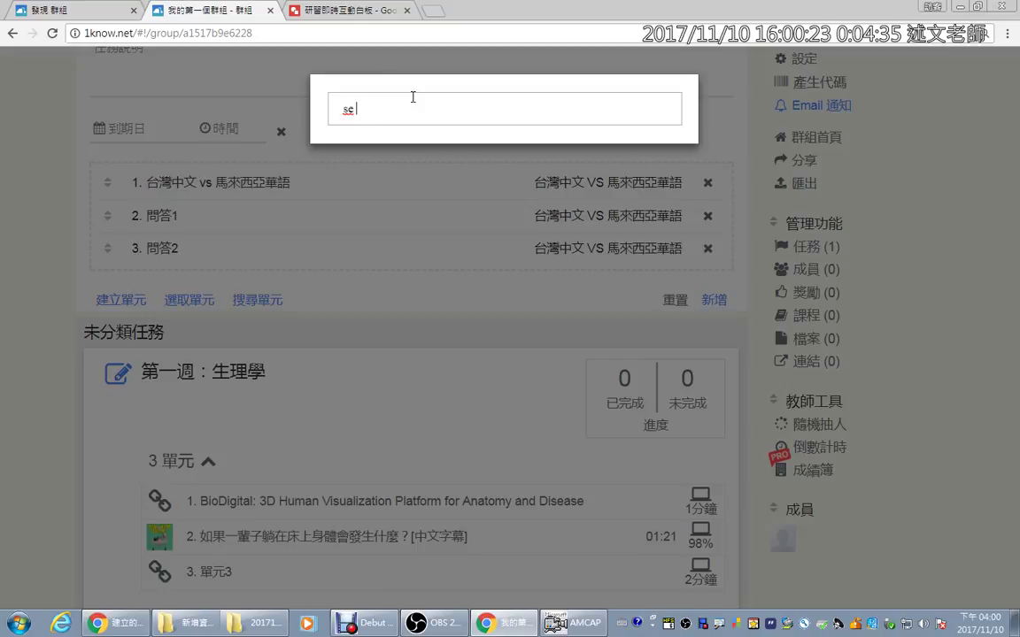
pyautogui.write('生理學')
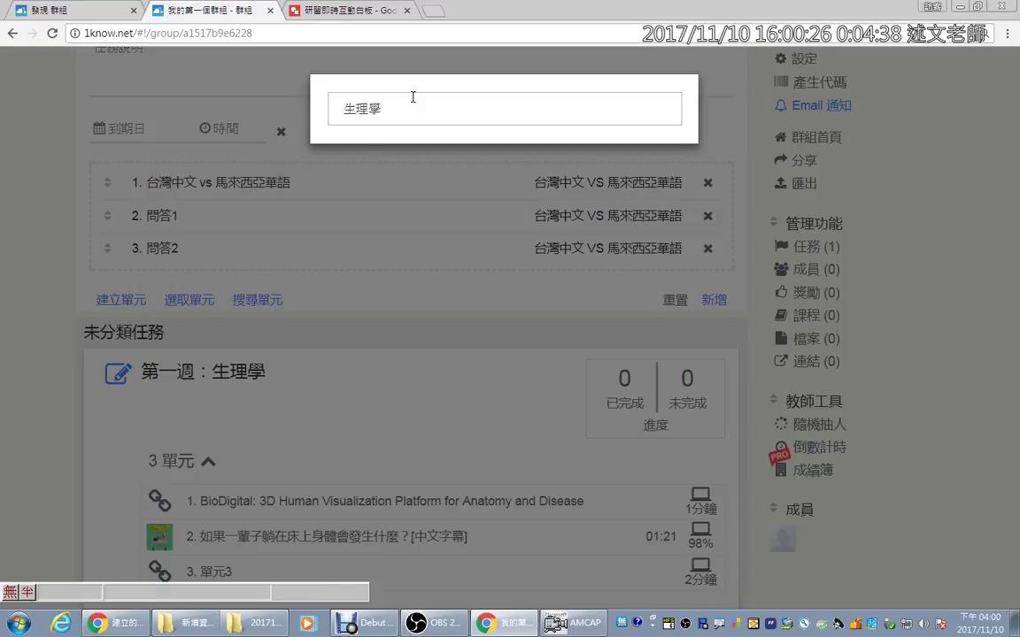
pyautogui.press('Return')
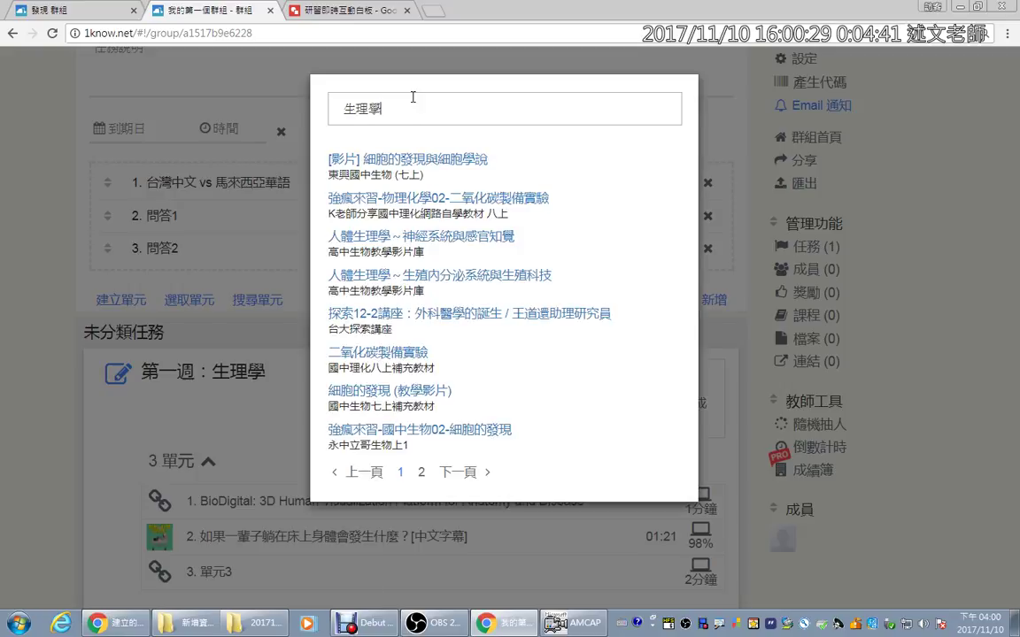
pyautogui.click(410, 163)
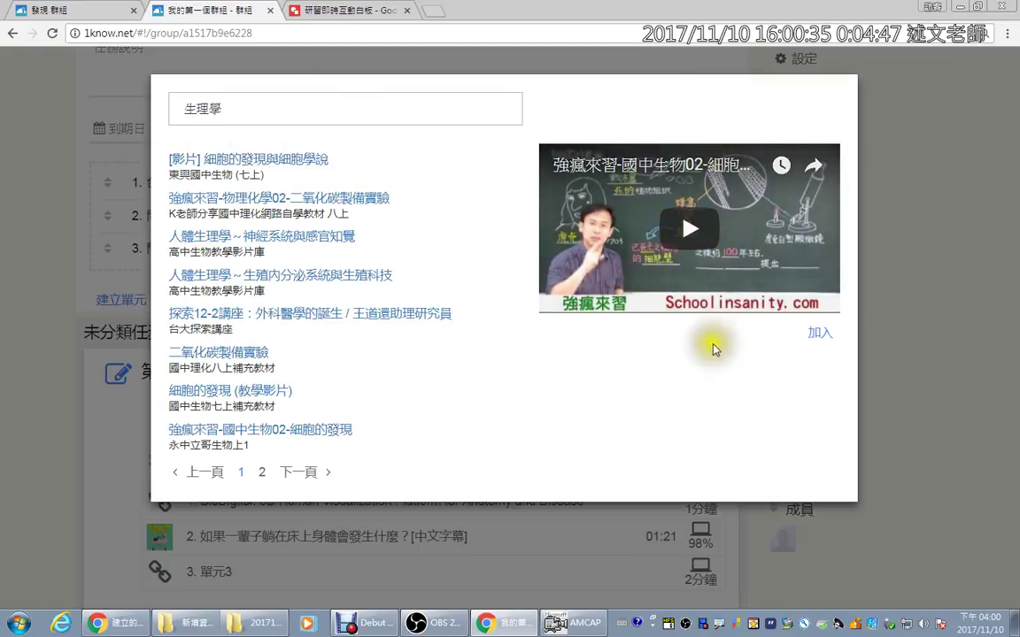
pyautogui.click(811, 335)
pyautogui.click(530, 301)
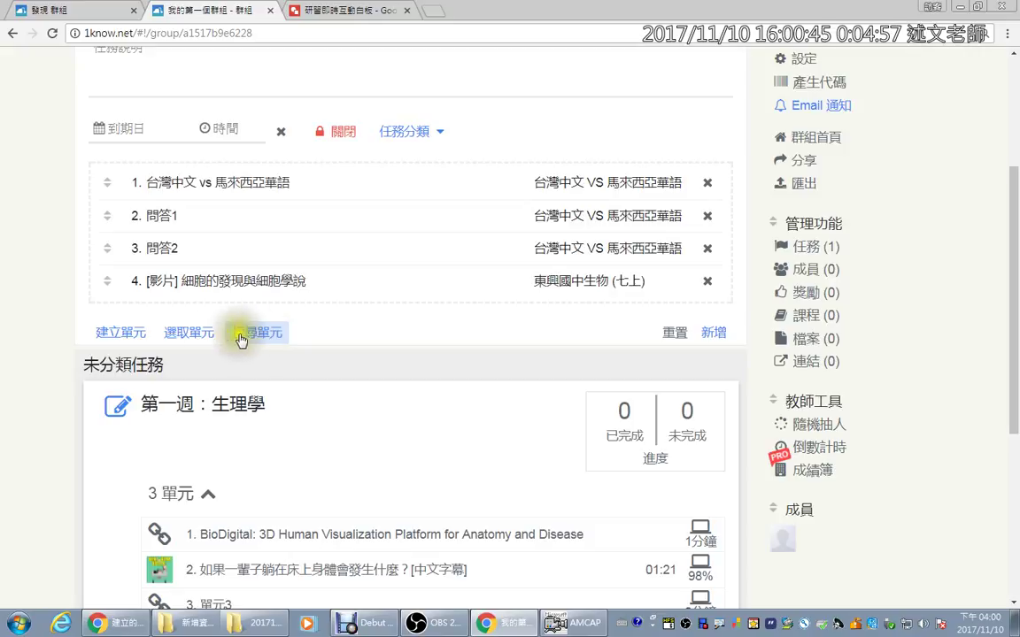
# Step: Create a 影片 unit named 單元5 in the task and close its settings without entering a video address
pyautogui.click(126, 336)
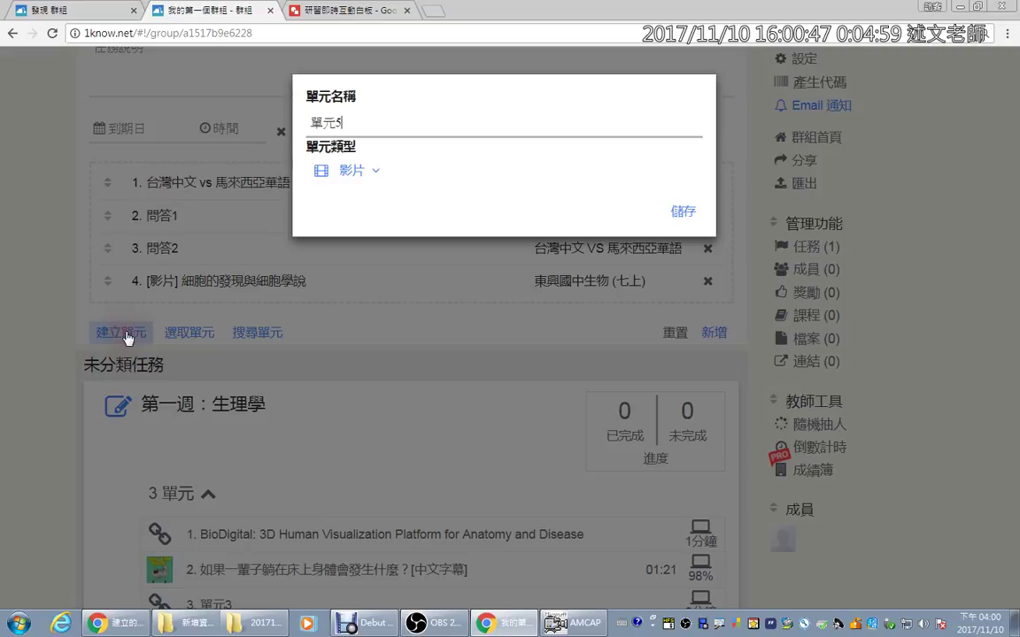
pyautogui.click(344, 176)
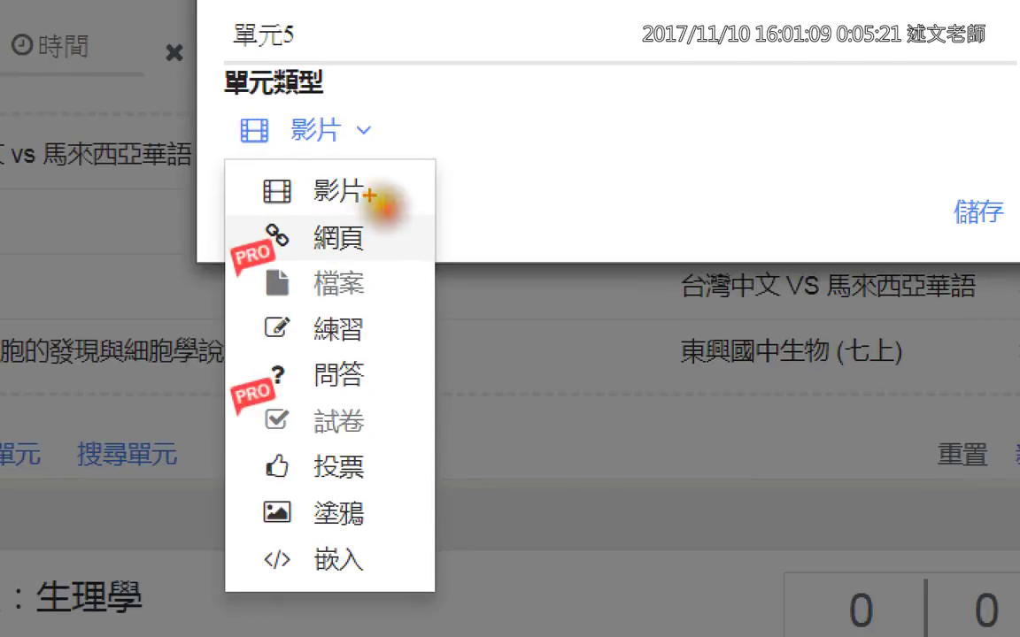
pyautogui.moveTo(251, 170)
pyautogui.mouseDown()
pyautogui.moveTo(249, 209)
pyautogui.moveTo(342, 213)
pyautogui.moveTo(387, 190)
pyautogui.moveTo(377, 172)
pyautogui.moveTo(238, 167)
pyautogui.mouseUp()
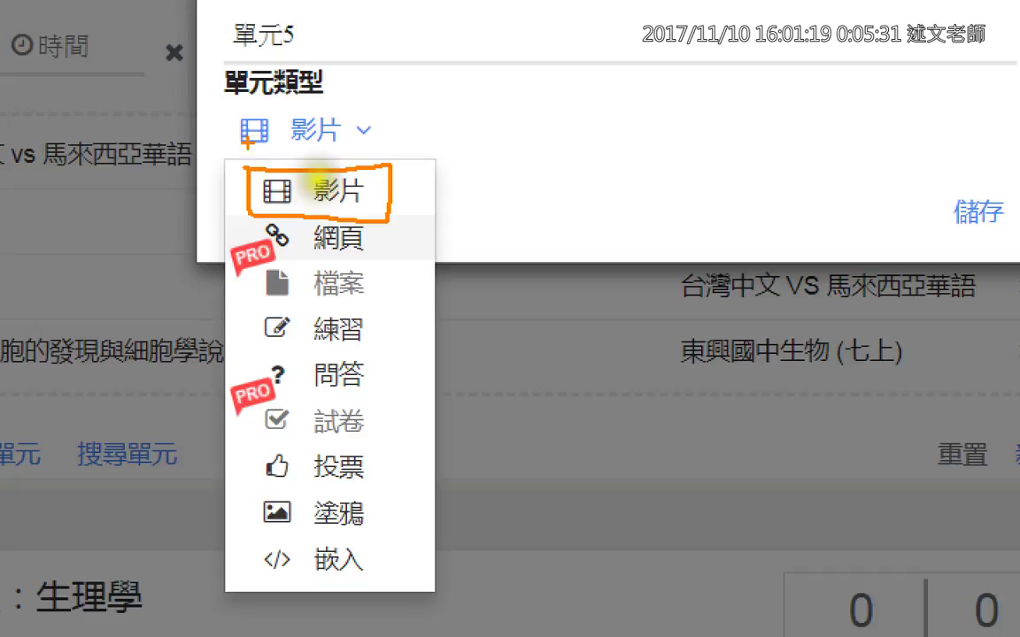
pyautogui.moveTo(442, 170); pyautogui.dragTo(414, 188)
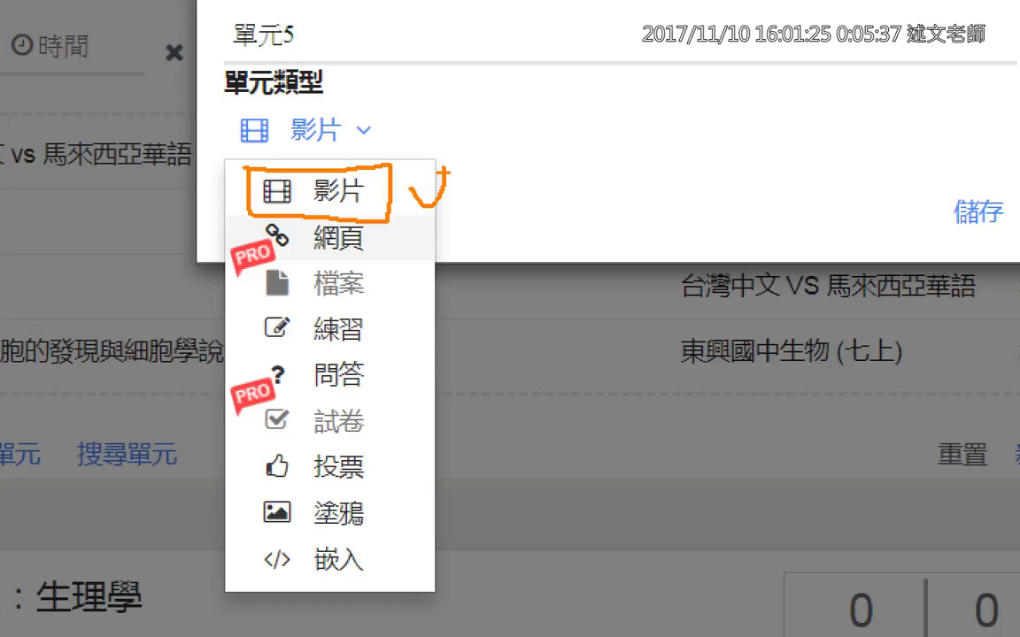
pyautogui.press('Escape')
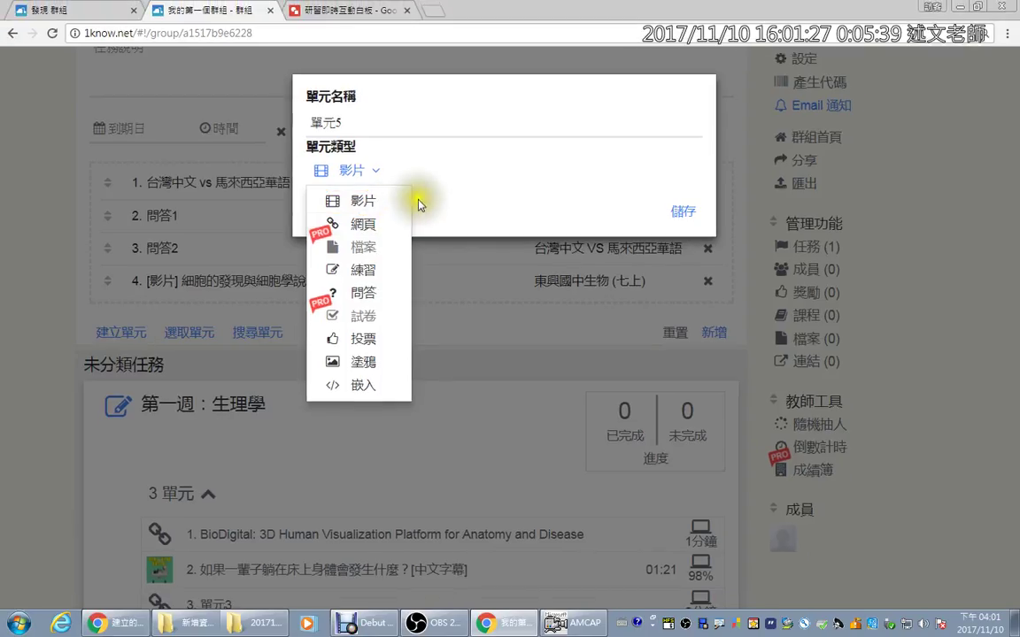
pyautogui.click(685, 211)
pyautogui.scroll(-3, 696, 398)
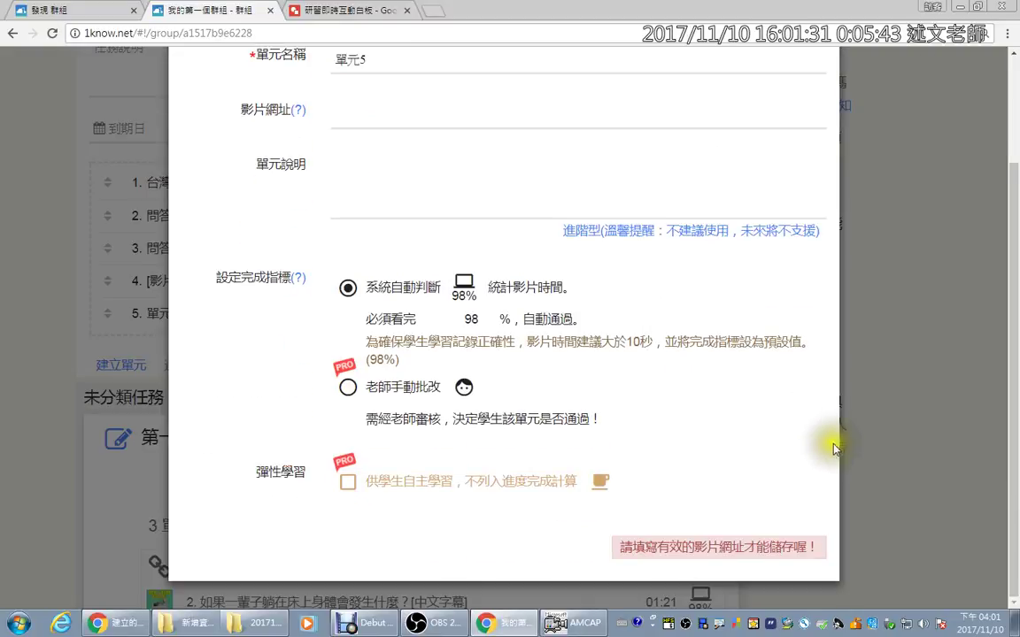
pyautogui.scroll(3, 810, 221)
pyautogui.click(808, 100)
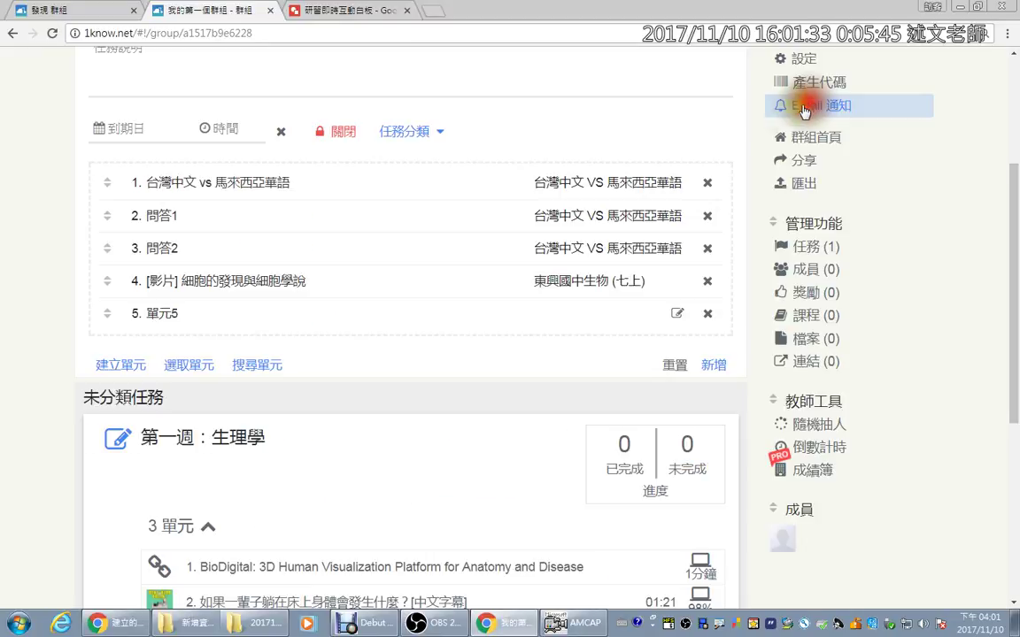
# Step: Set the 第二週： task to 開放 and add it to the group
pyautogui.click(340, 132)
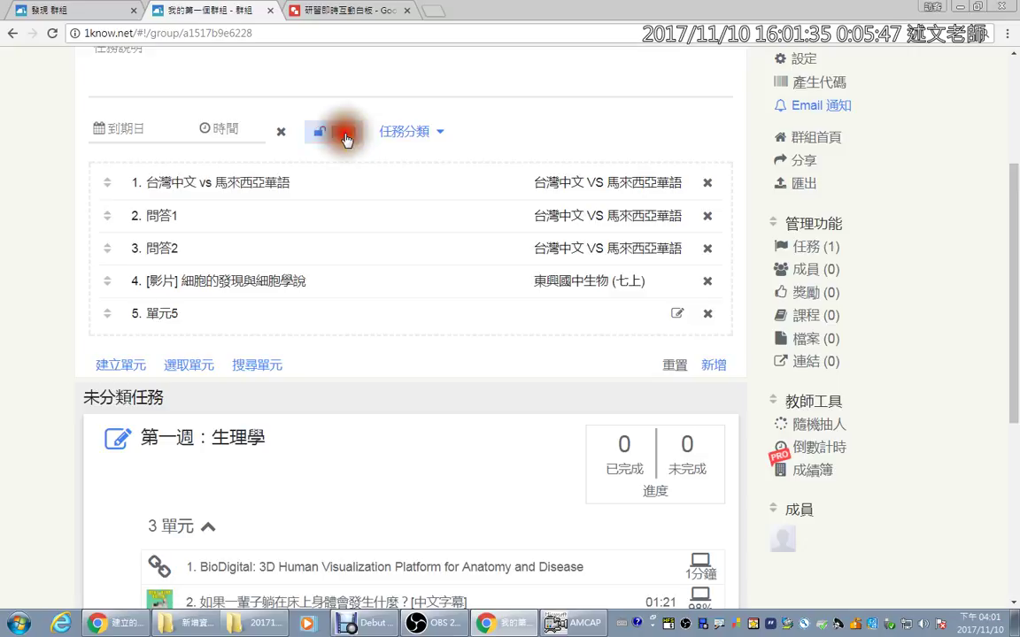
pyautogui.click(713, 365)
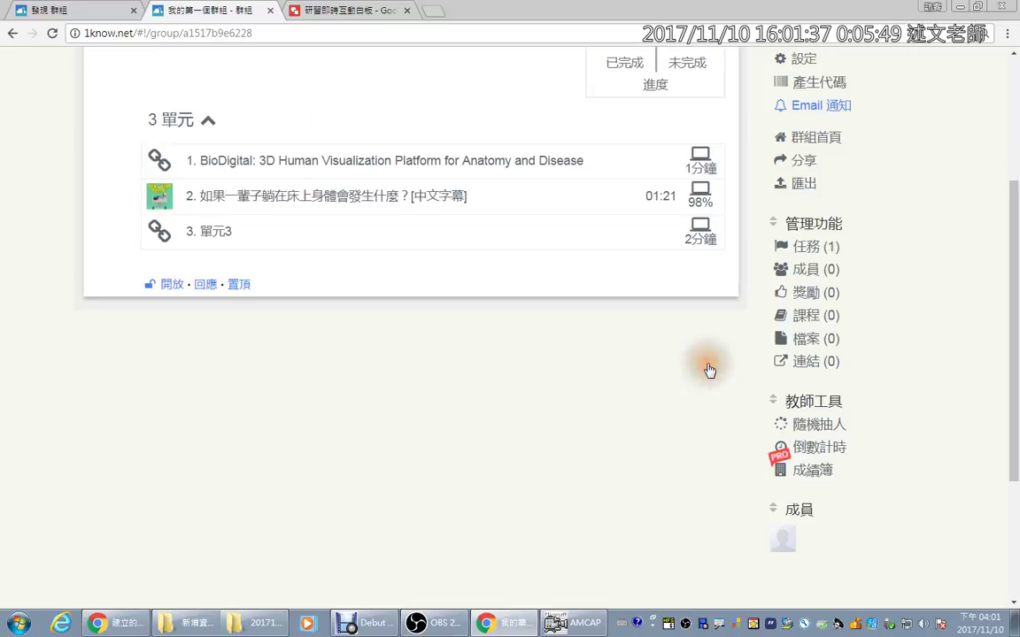
pyautogui.scroll(3, 546, 347)
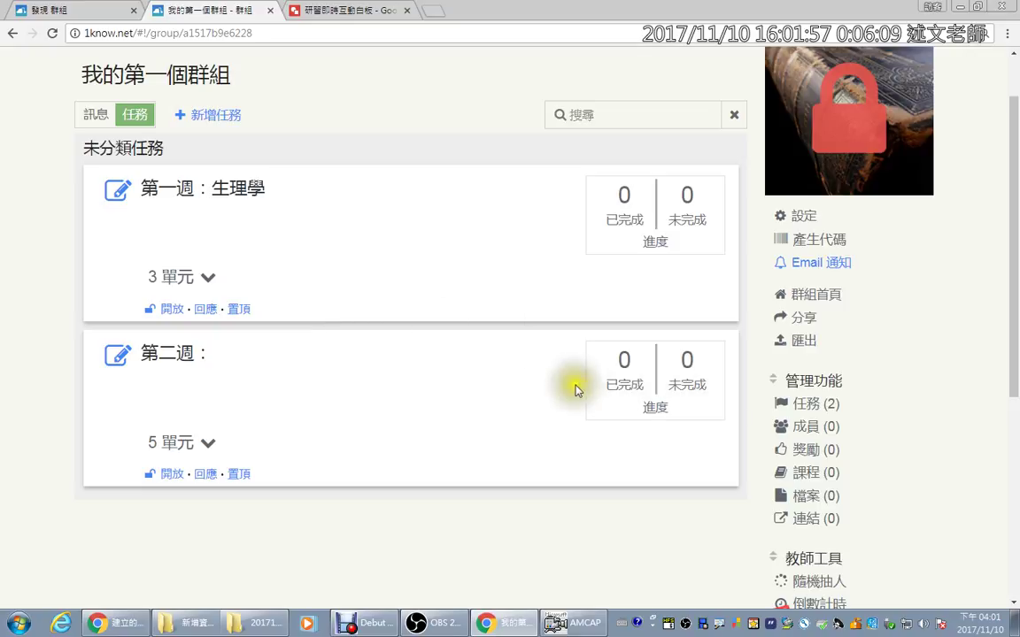
# Step: Try reordering the tasks in the group's task management list and return to the group page
pyautogui.moveTo(256, 133)
pyautogui.mouseDown()
pyautogui.moveTo(182, 120)
pyautogui.moveTo(273, 103)
pyautogui.moveTo(253, 133)
pyautogui.mouseUp()
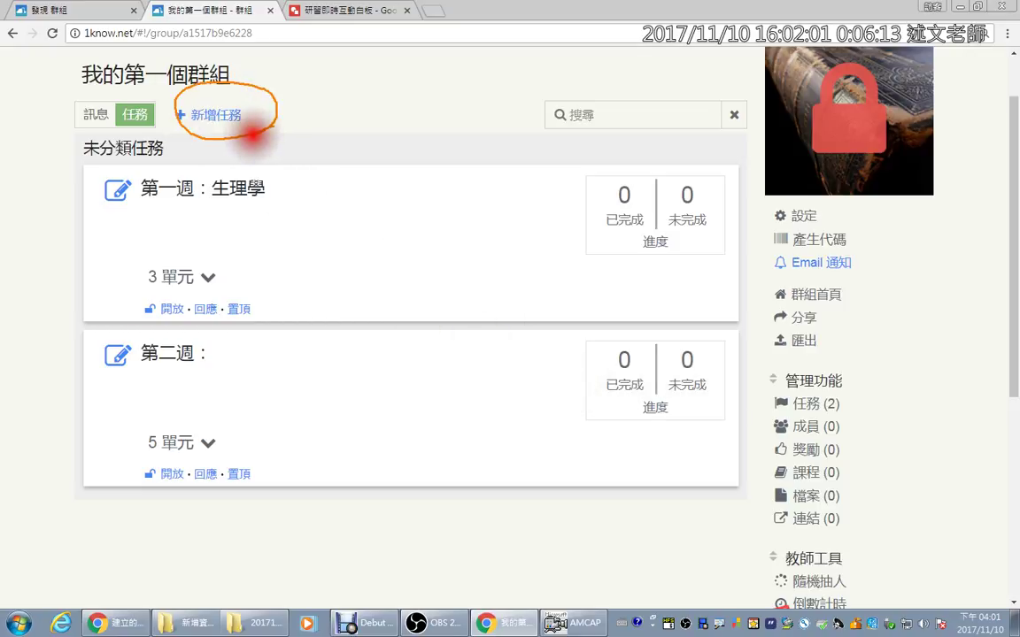
pyautogui.moveTo(724, 403)
pyautogui.mouseDown()
pyautogui.moveTo(712, 398)
pyautogui.moveTo(754, 400)
pyautogui.moveTo(768, 381)
pyautogui.moveTo(814, 378)
pyautogui.moveTo(845, 405)
pyautogui.mouseUp()
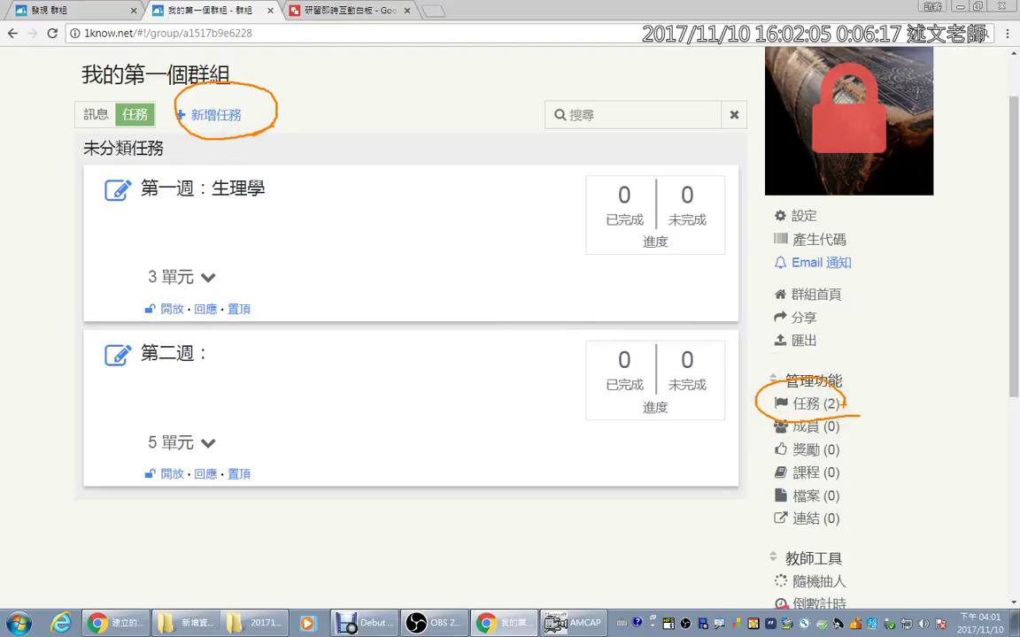
pyautogui.press('Escape')
pyautogui.click(818, 407)
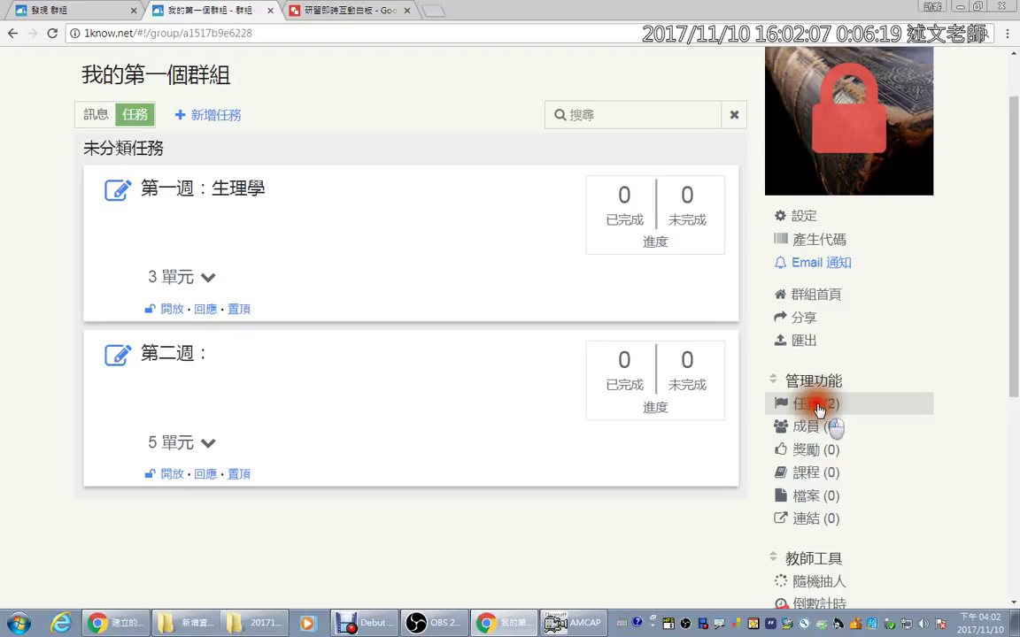
pyautogui.moveTo(101, 279); pyautogui.dragTo(101, 303)
pyautogui.click(130, 109)
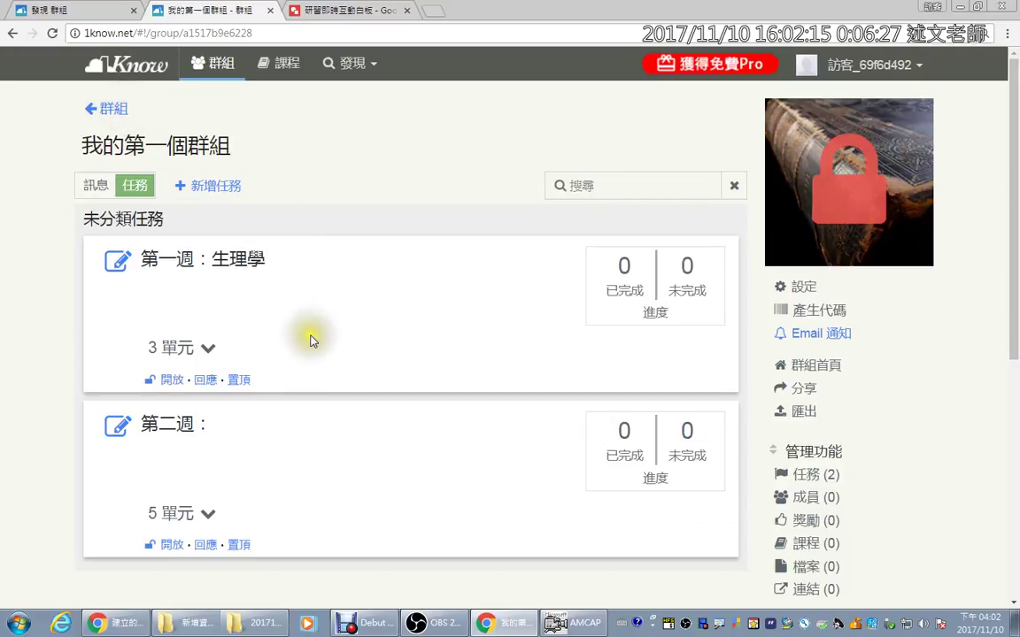
# Step: Pin the 第二週： task above the other tasks and cancel the pin again
pyautogui.click(239, 545)
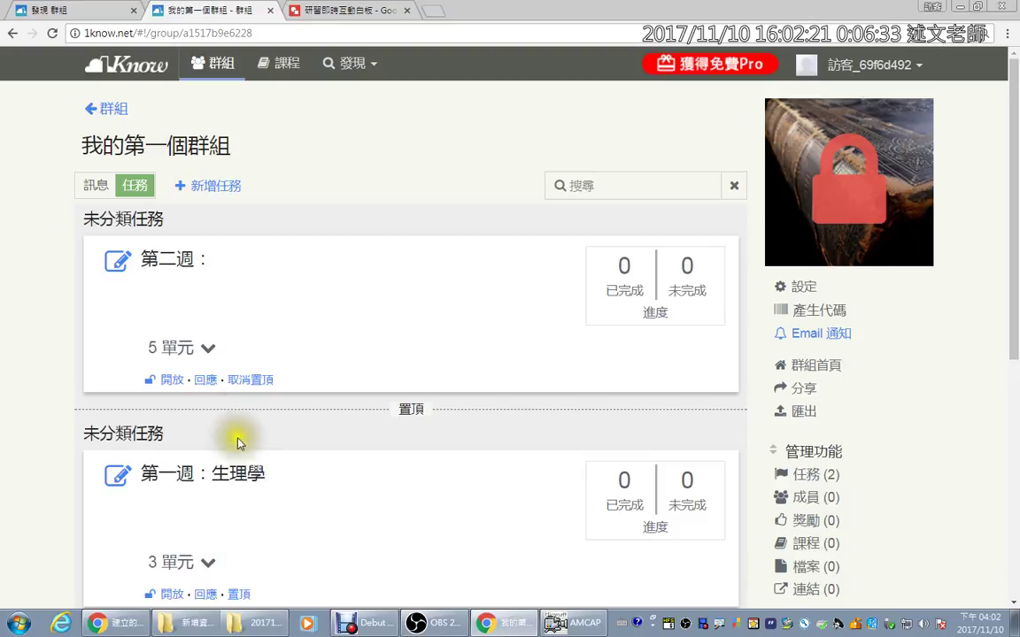
pyautogui.click(253, 381)
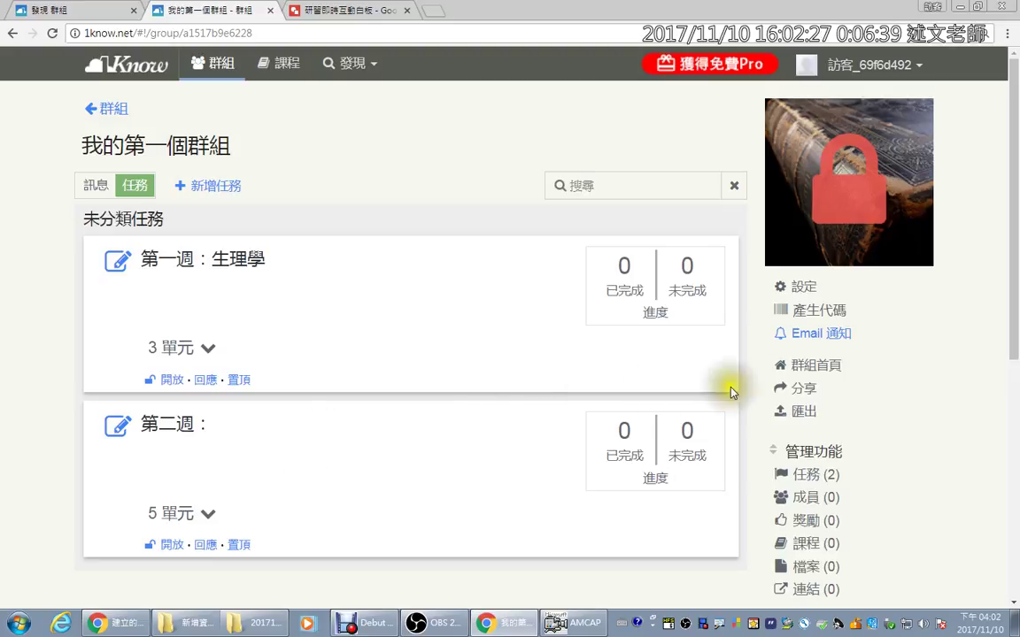
# Step: Let student members view task statistics, including single-unit and single-member results, save the task settings and return to the group page
pyautogui.click(788, 474)
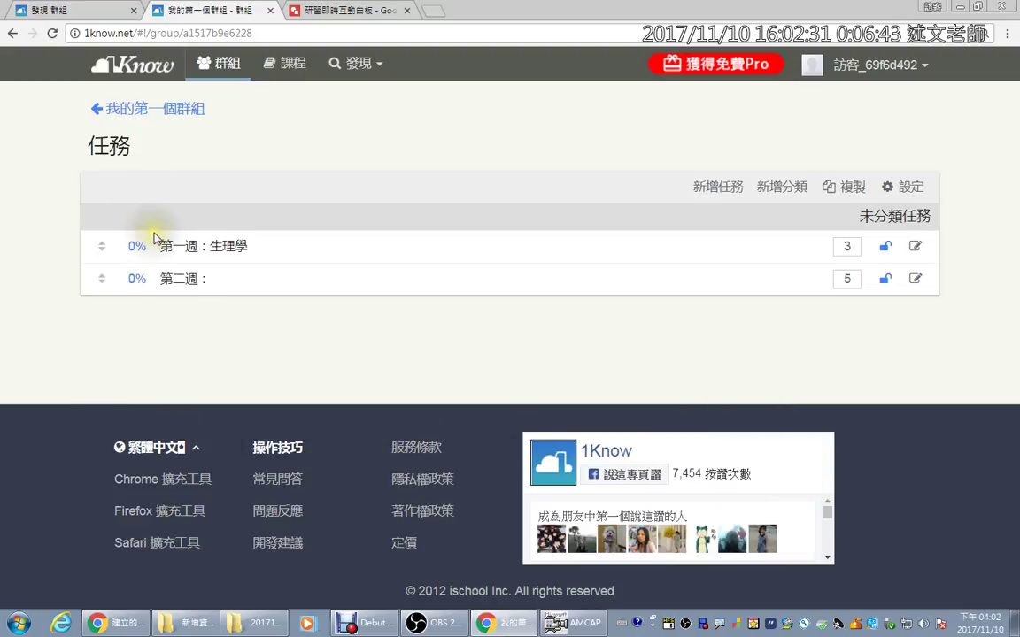
pyautogui.click(897, 195)
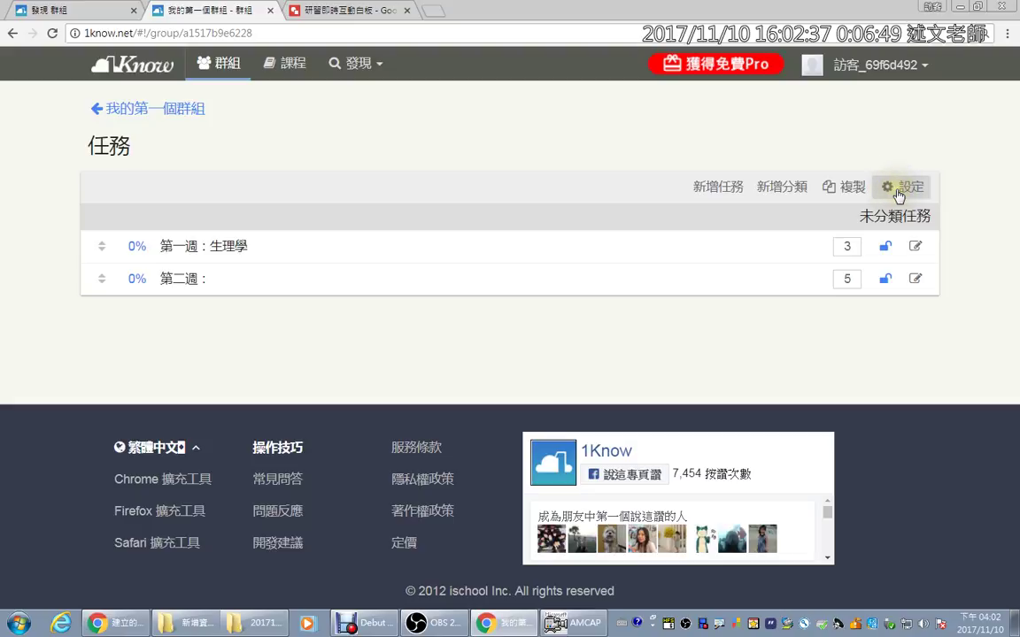
pyautogui.click(897, 194)
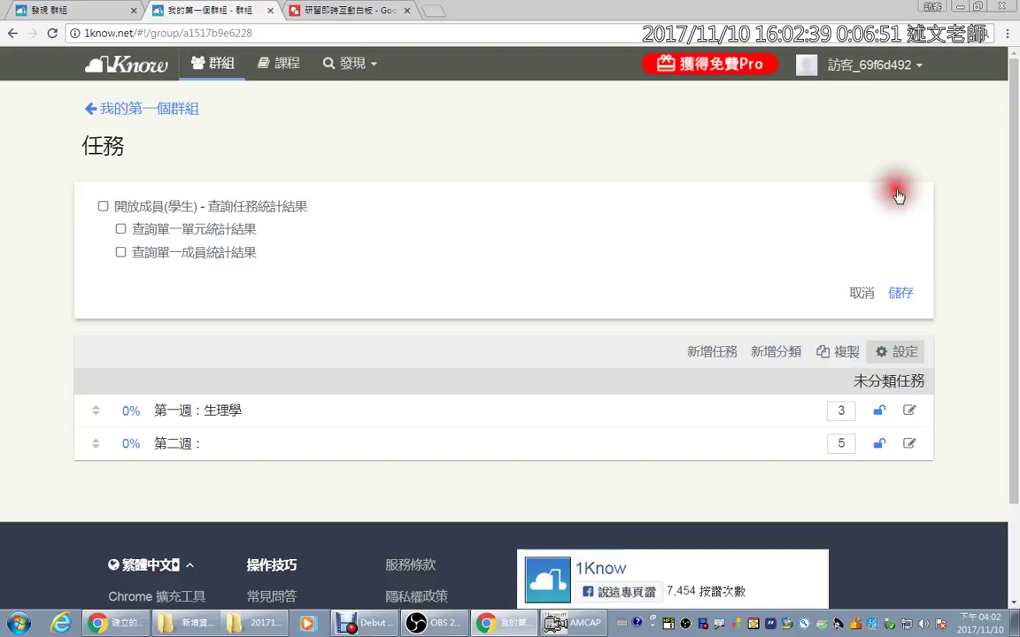
pyautogui.click(263, 204)
pyautogui.click(220, 231)
pyautogui.click(221, 251)
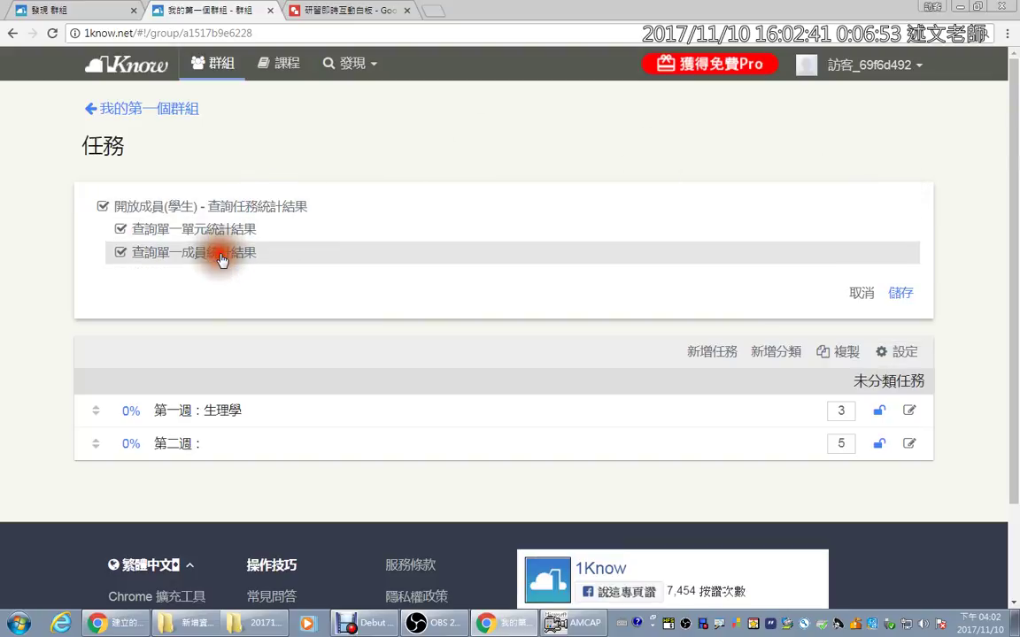
pyautogui.click(900, 293)
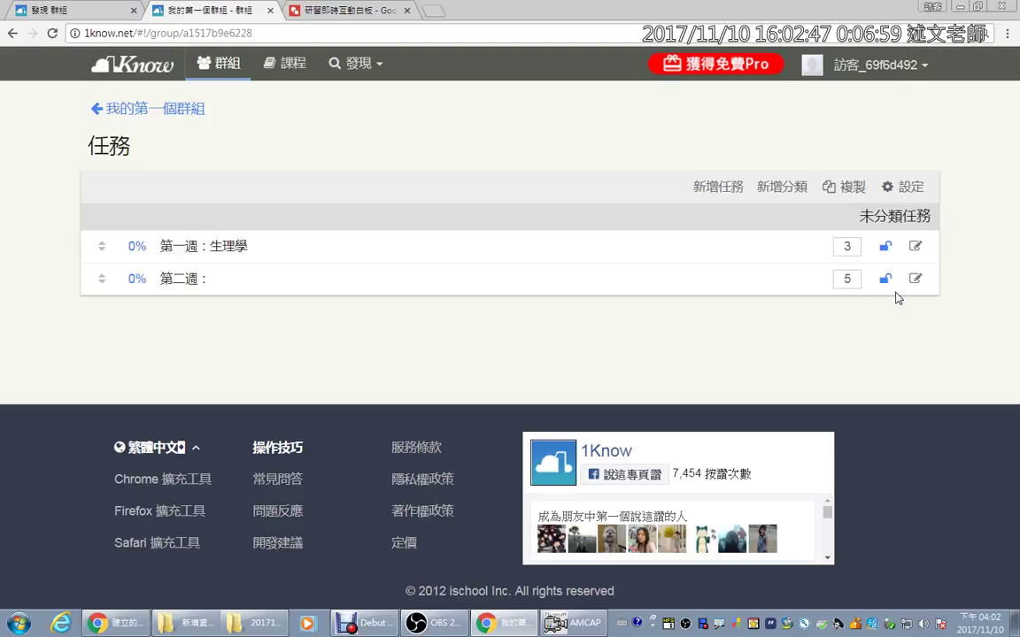
pyautogui.click(164, 109)
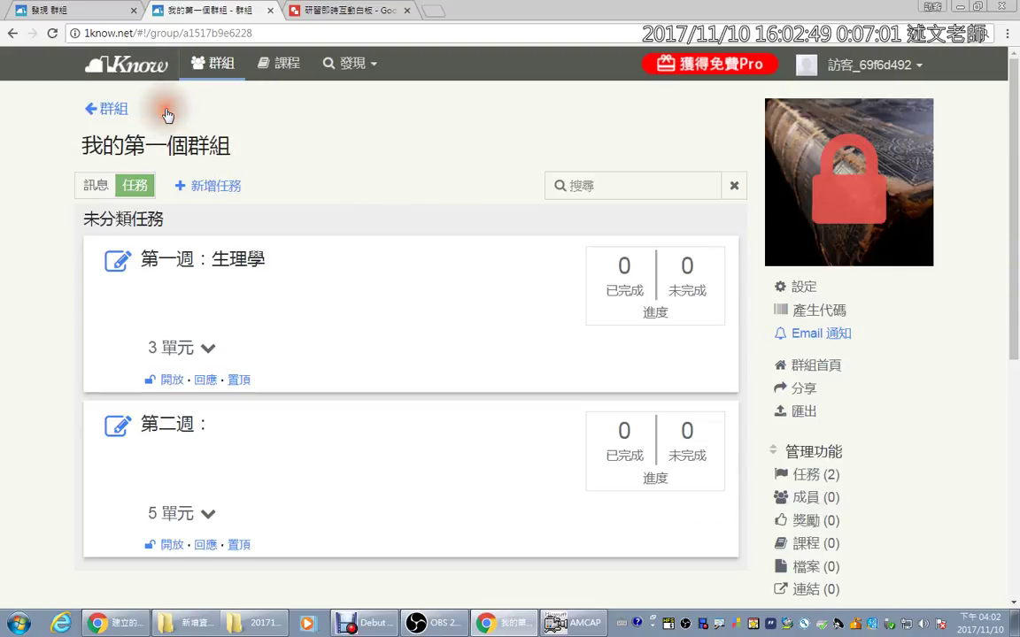